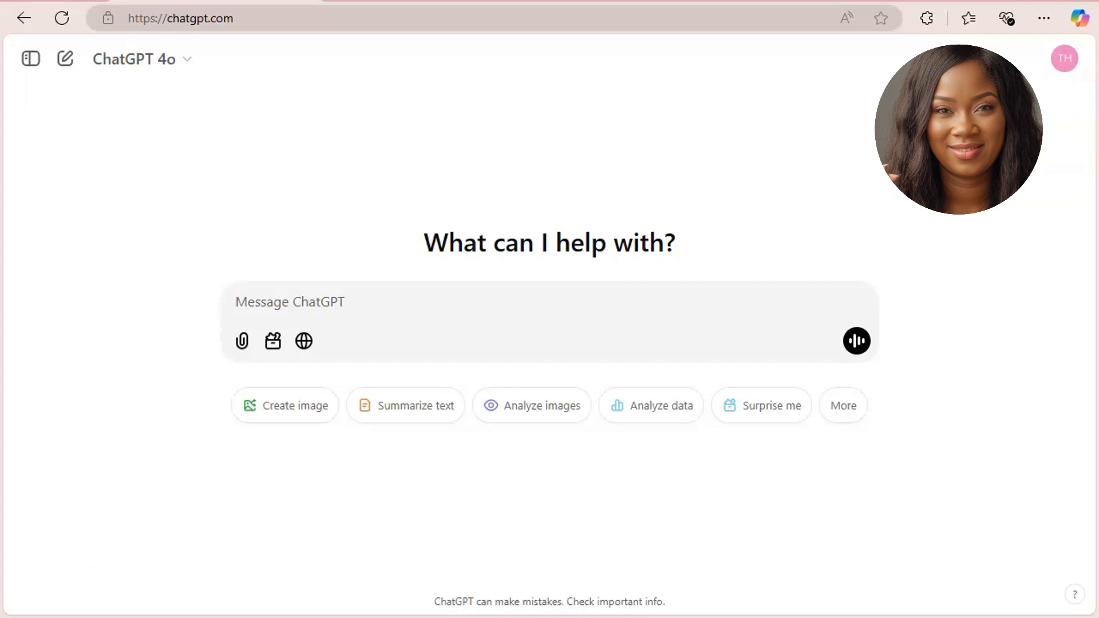
Step: Ask ChatGPT "give me 10 prompt to generate 10 house interior backgrounds images great for Youtube video background using leonardo ai"
click(327, 305)
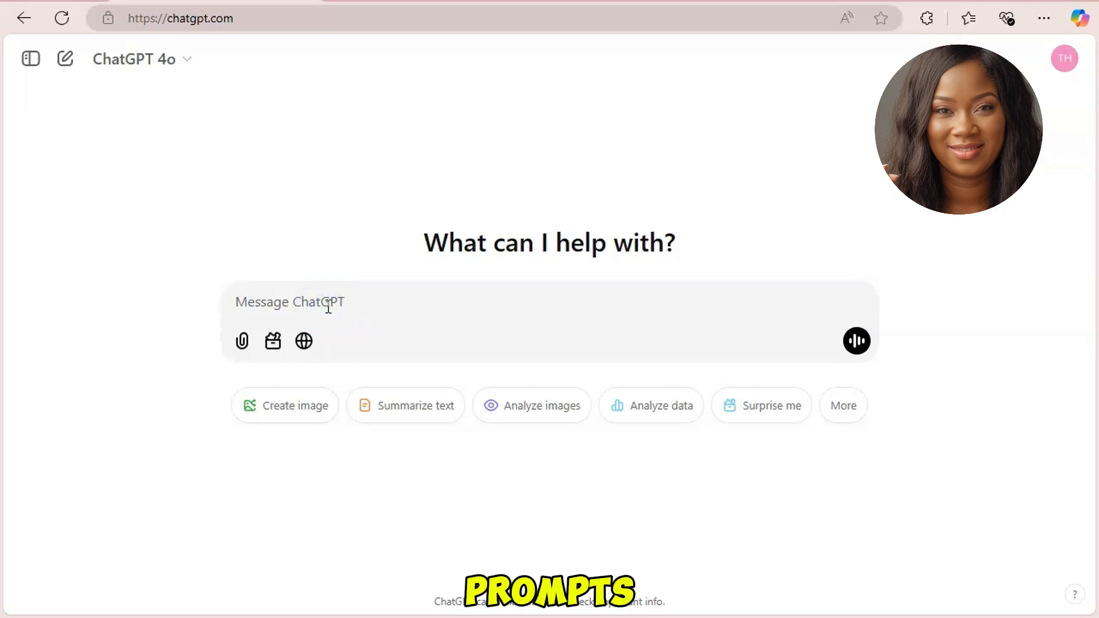
text(give me 10 prompt to generate 10 house interior backgrounds images great for Youtube video background using leonardo ai)
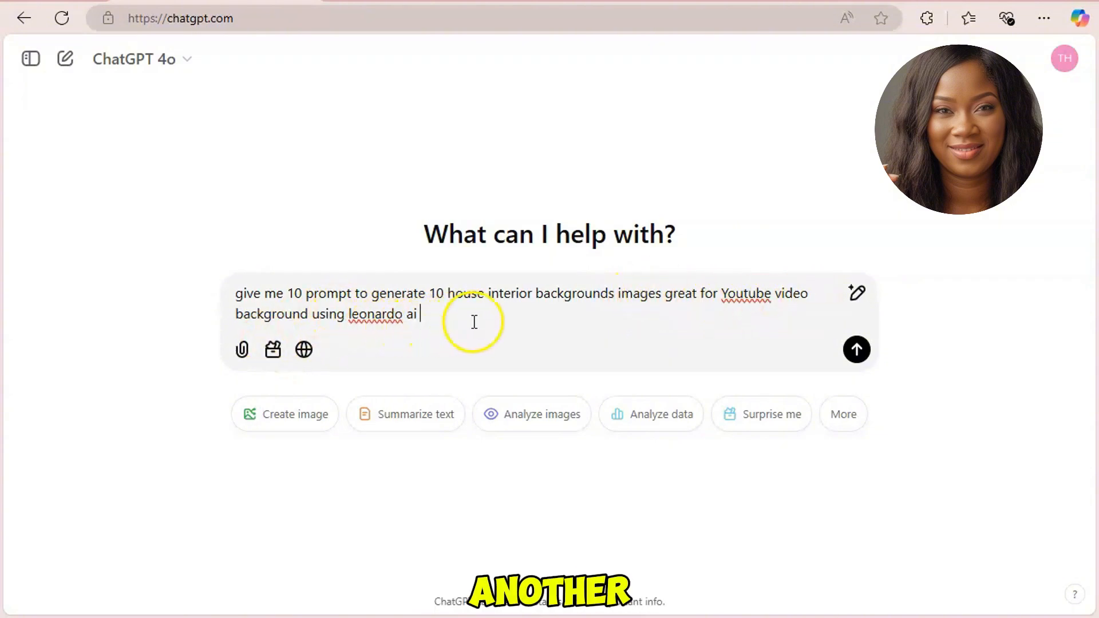
click(858, 351)
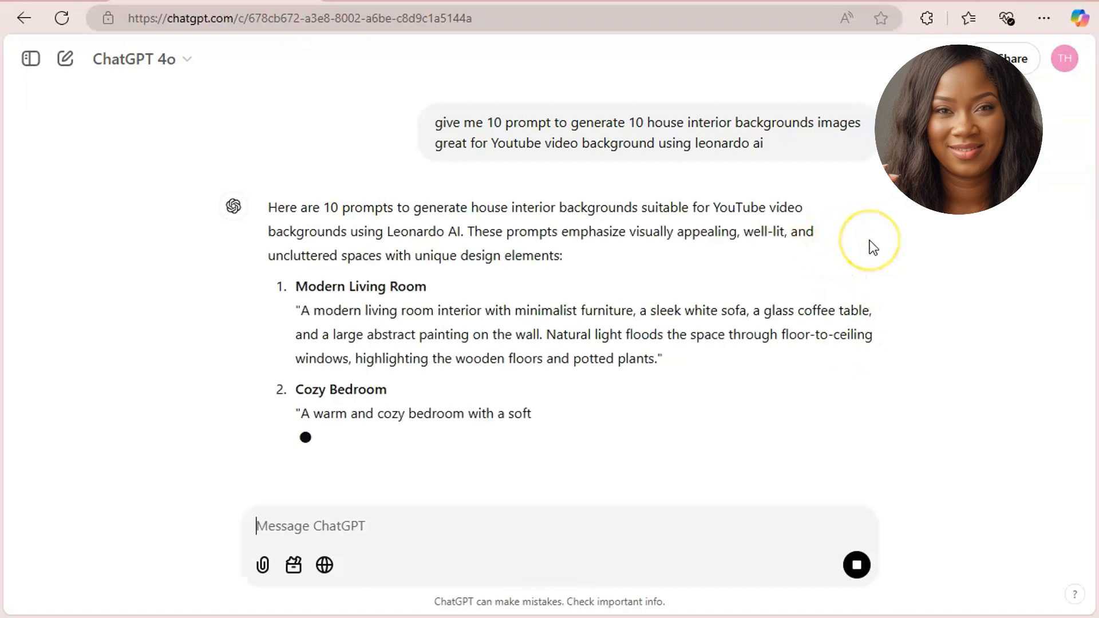
Step: Look through the generated prompts and copy the full text of the Artistic Studio Apartment prompt
scroll(874, 247, down, 2)
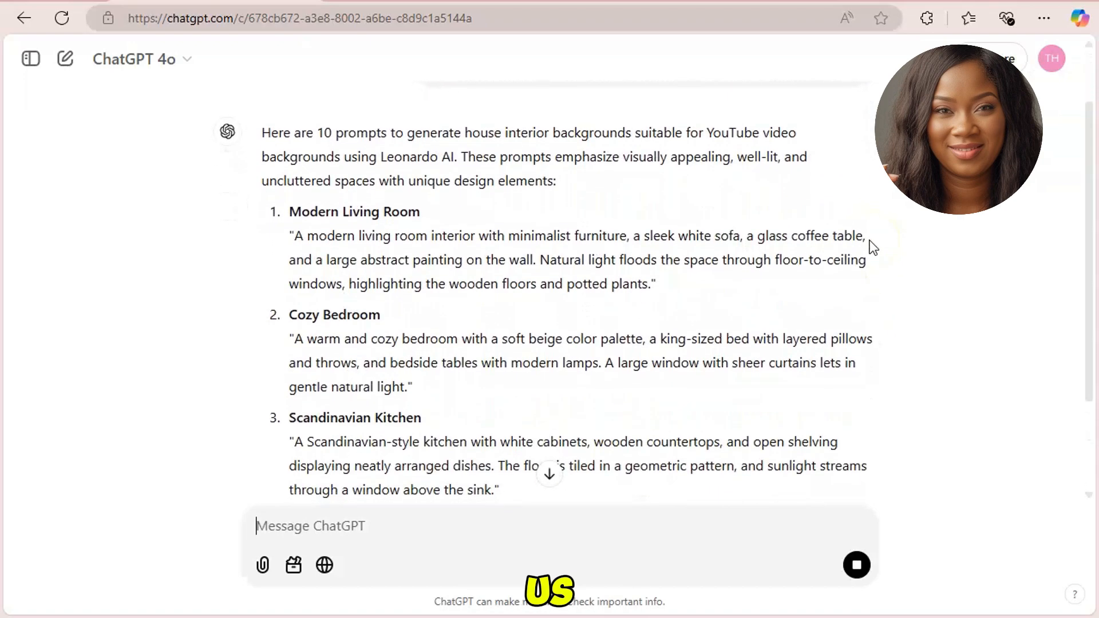
scroll(873, 247, down, 4)
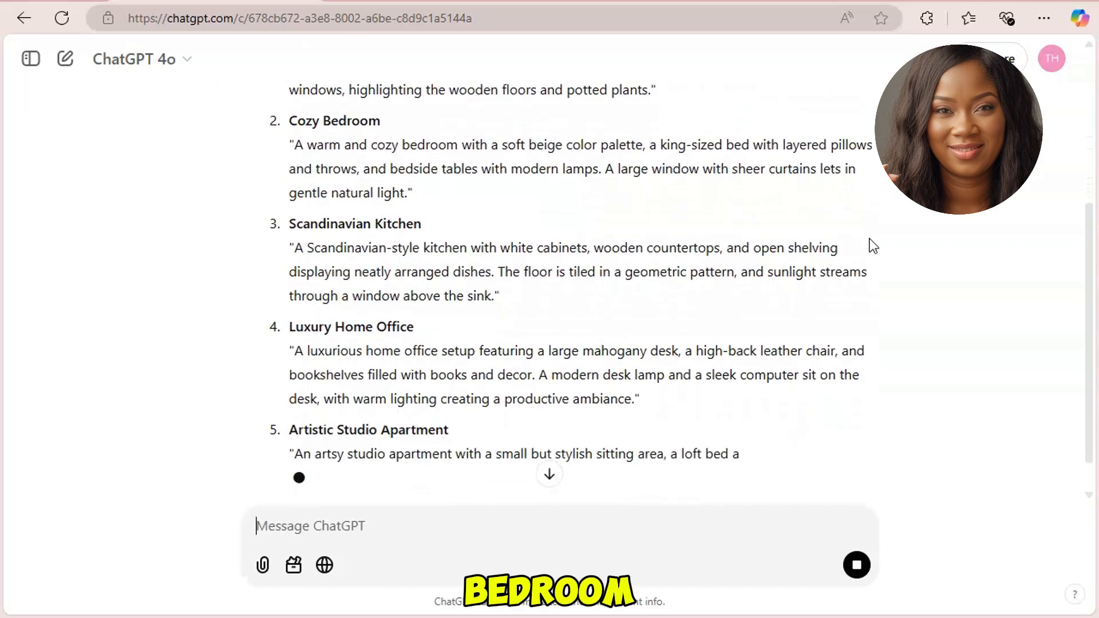
scroll(874, 246, down, 3)
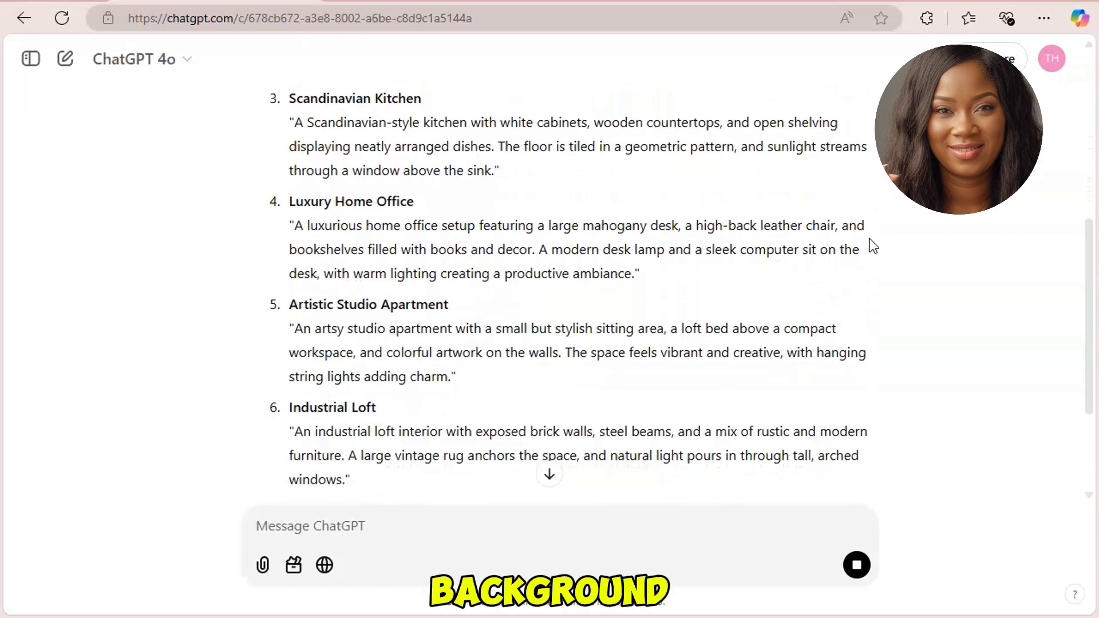
scroll(873, 246, down, 2)
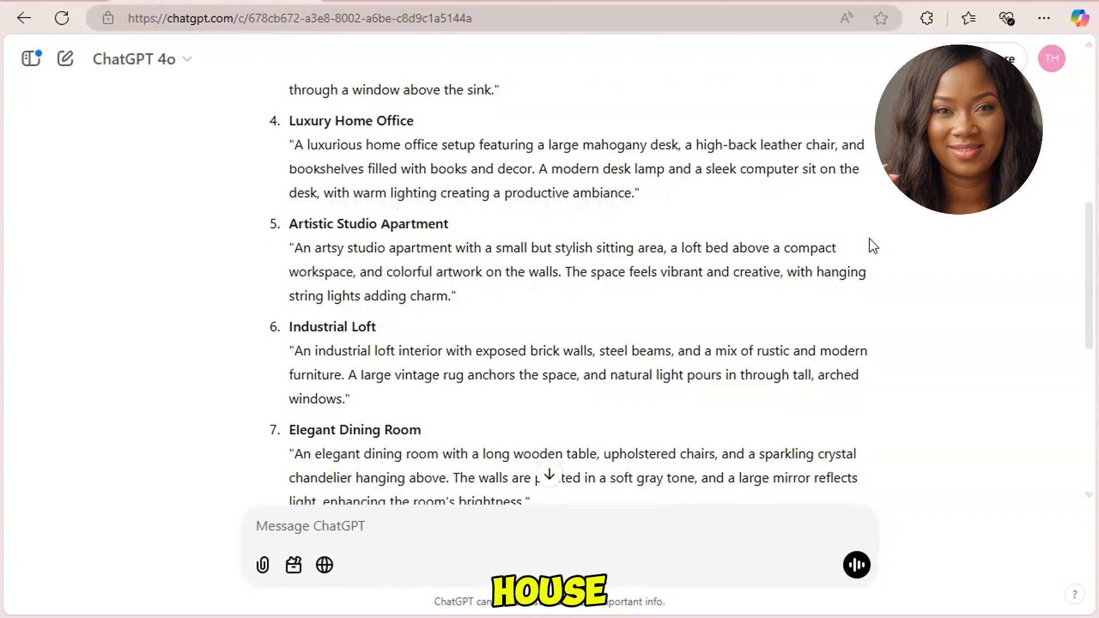
scroll(873, 246, down, 2)
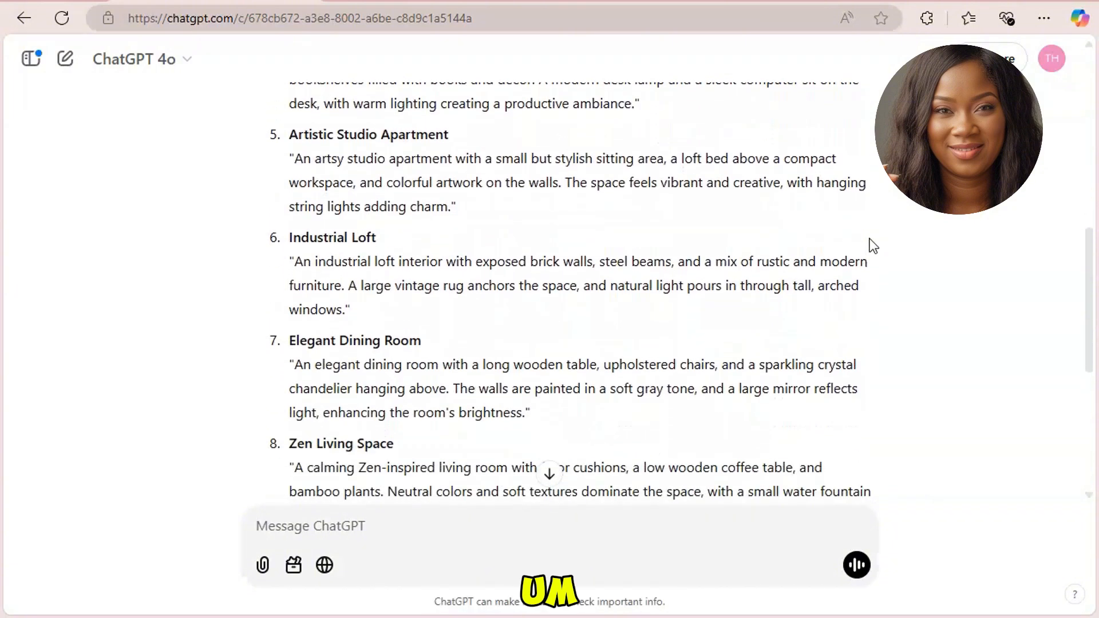
scroll(873, 246, down, 2)
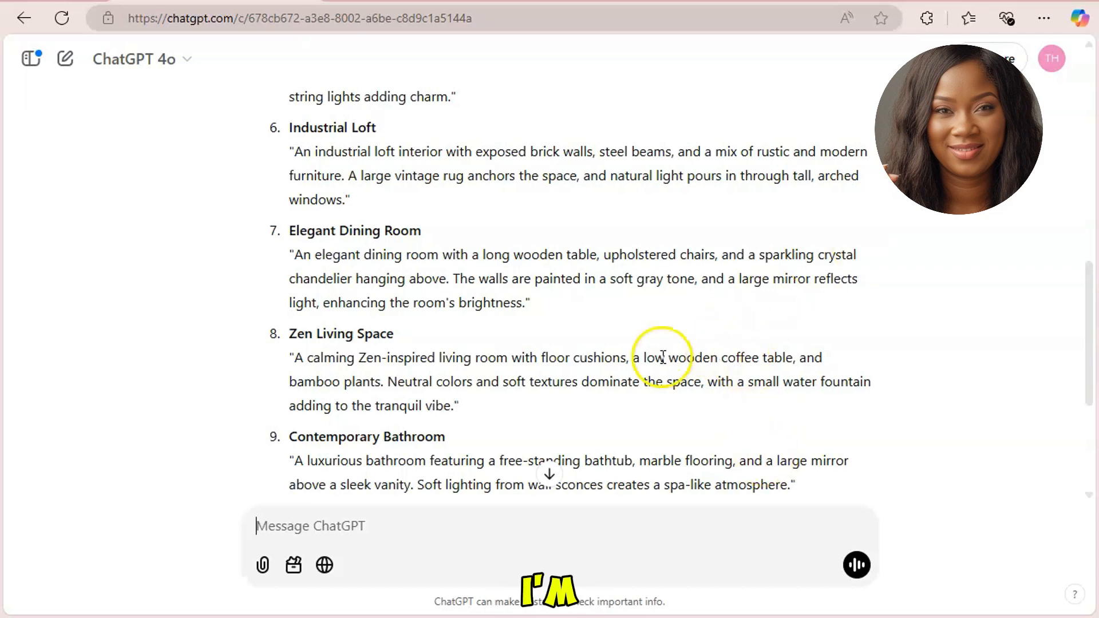
scroll(659, 400, up, 3)
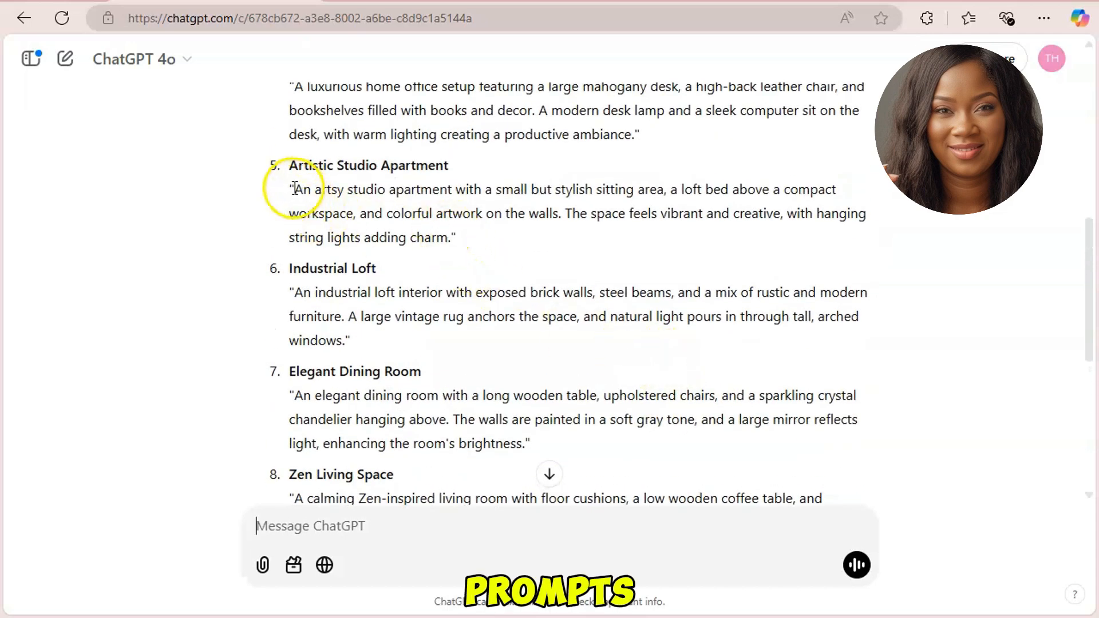
drag(294, 190, 459, 236)
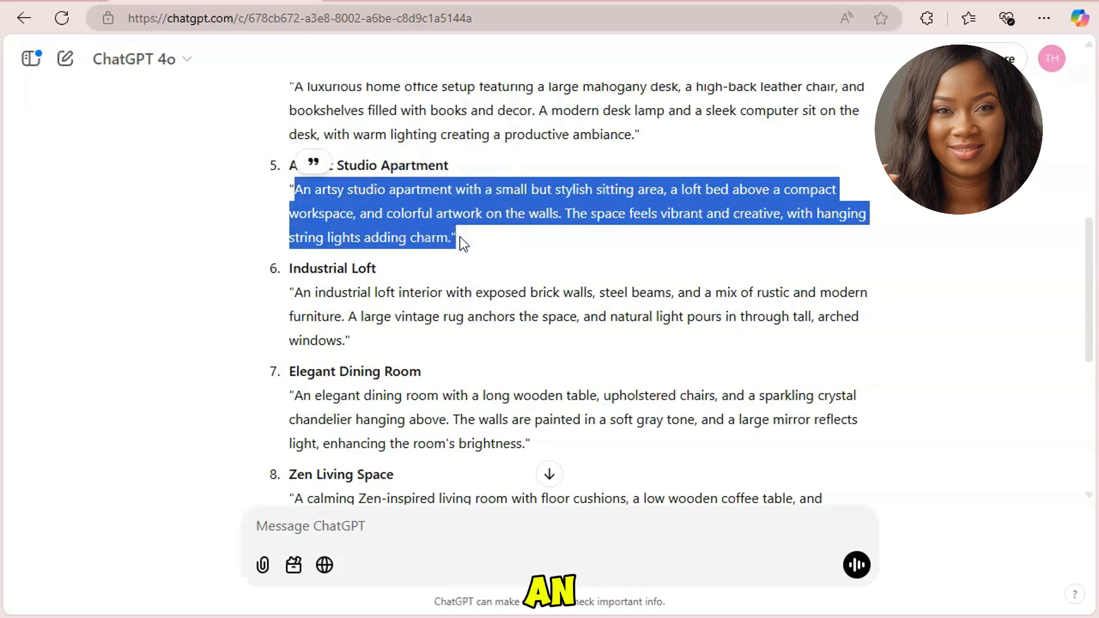
scroll(459, 236, up, 2)
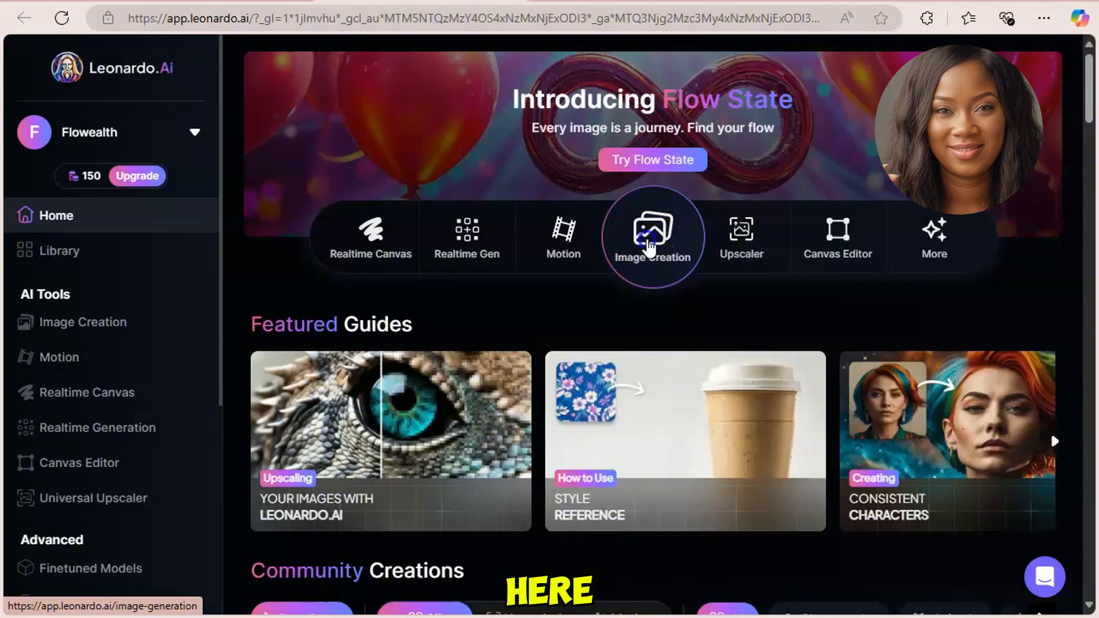
Step: In Leonardo.Ai, open Image Creation and choose the Lifelike Vision model preset
click(649, 248)
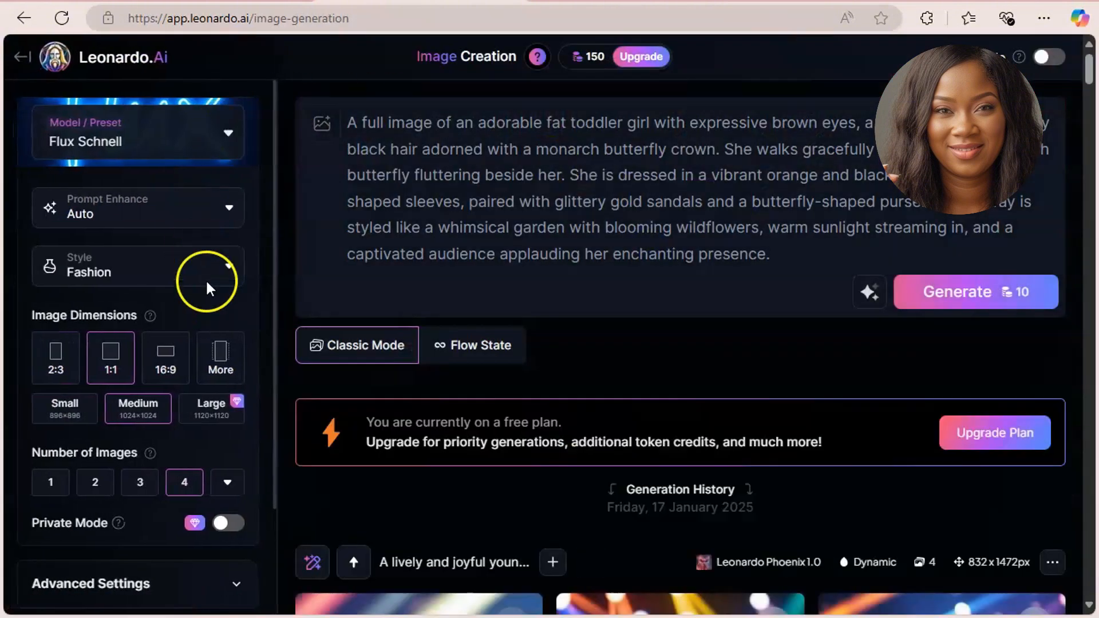
click(230, 140)
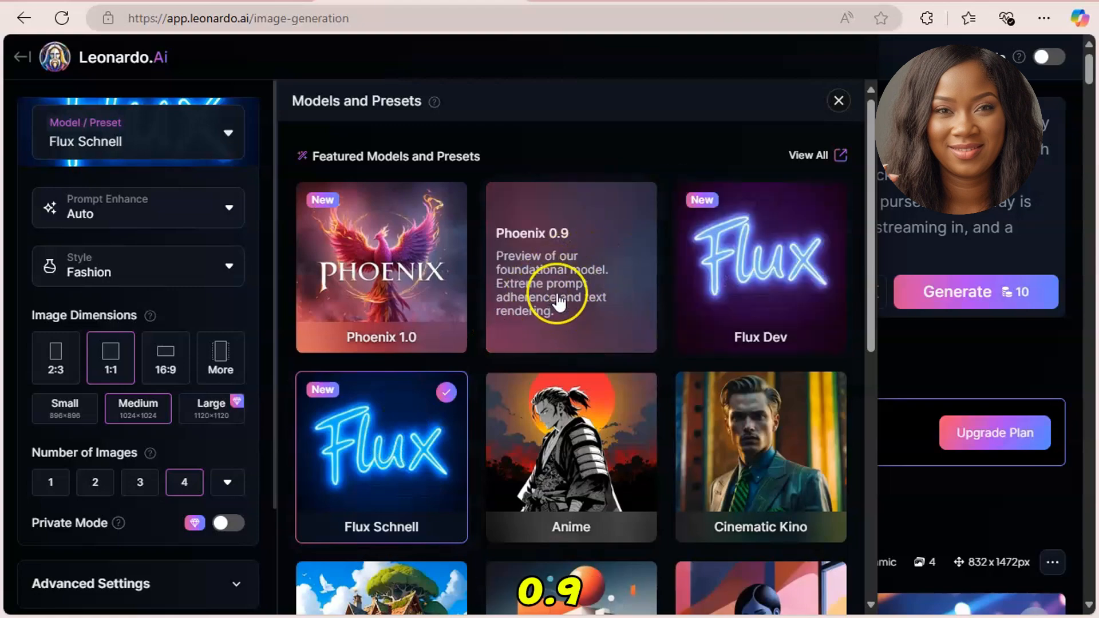
scroll(558, 301, down, 4)
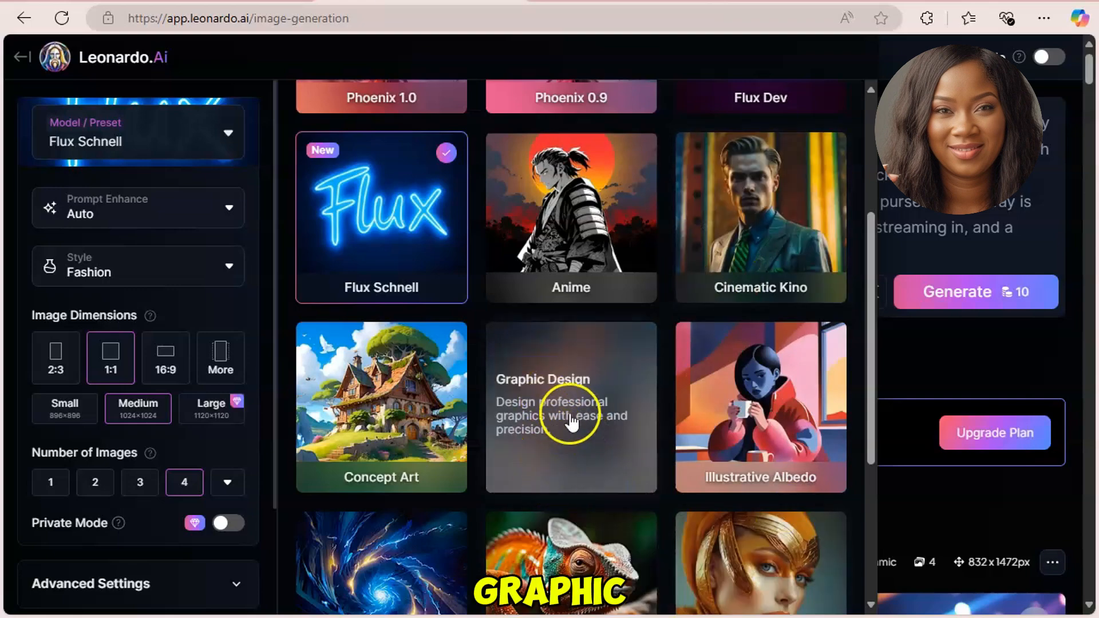
scroll(564, 417, down, 5)
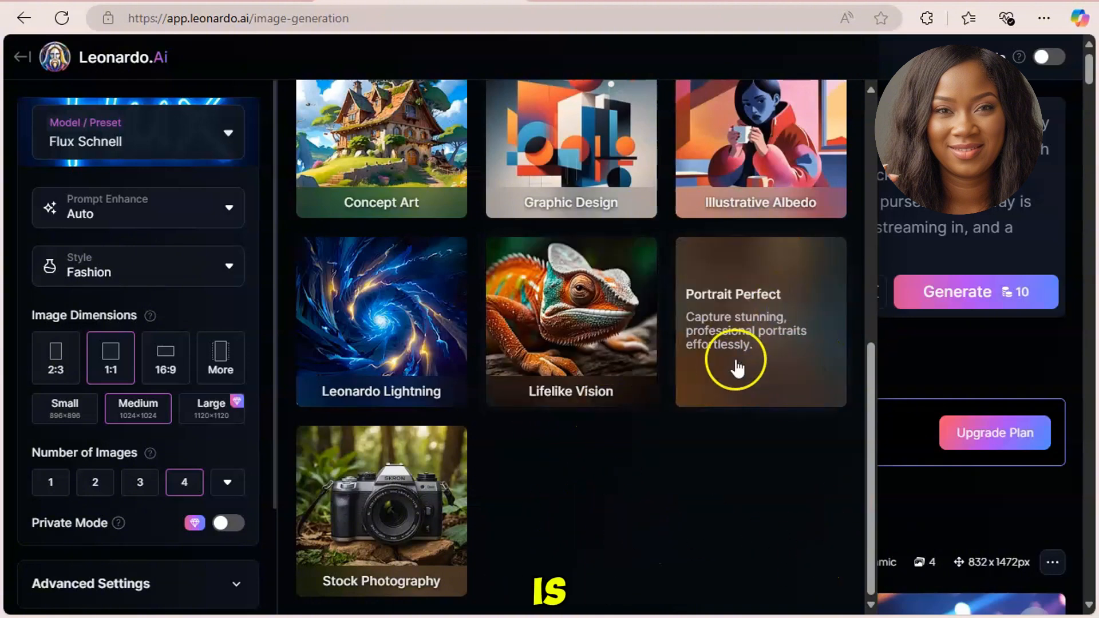
scroll(609, 504, up, 5)
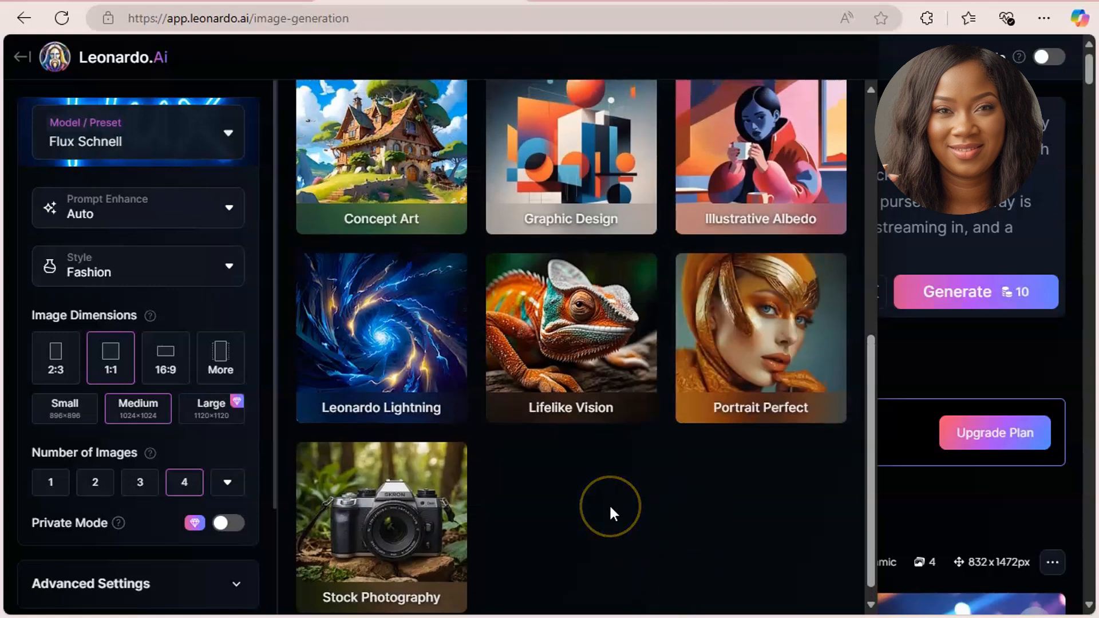
scroll(609, 504, up, 4)
scroll(609, 504, down, 7)
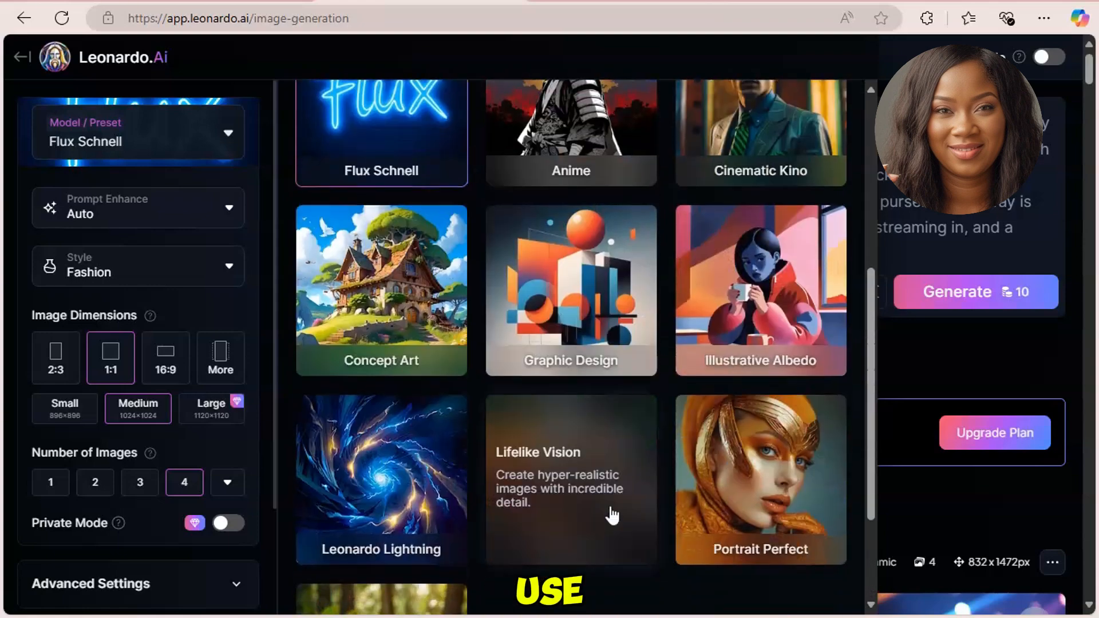
click(560, 488)
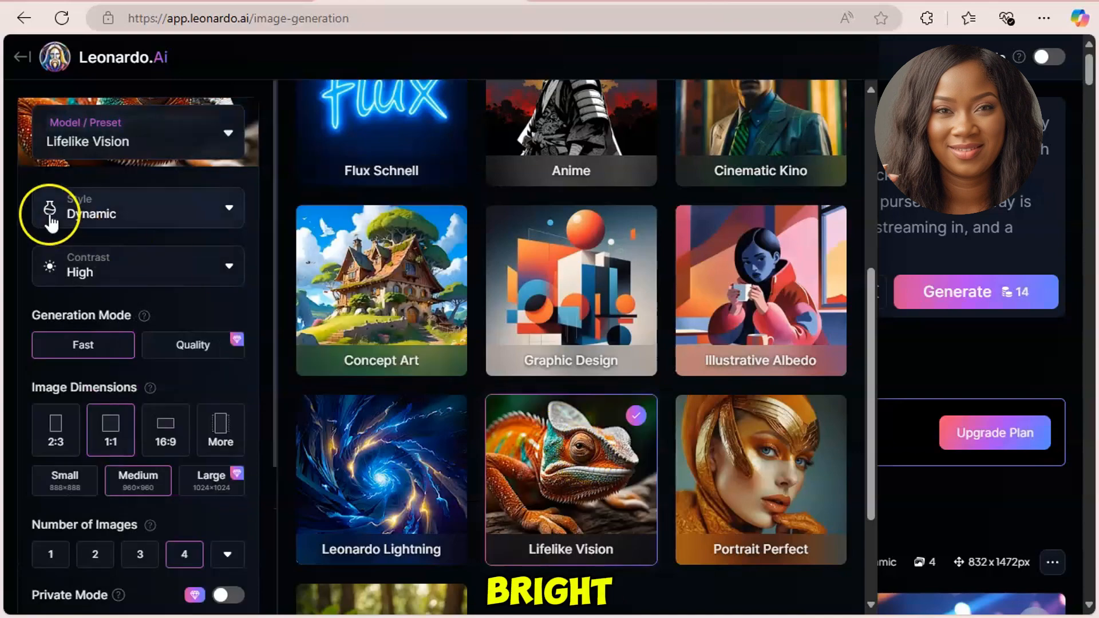
Step: Keep the Dynamic style, set the image dimensions to 16:9, and close the model selection
click(206, 216)
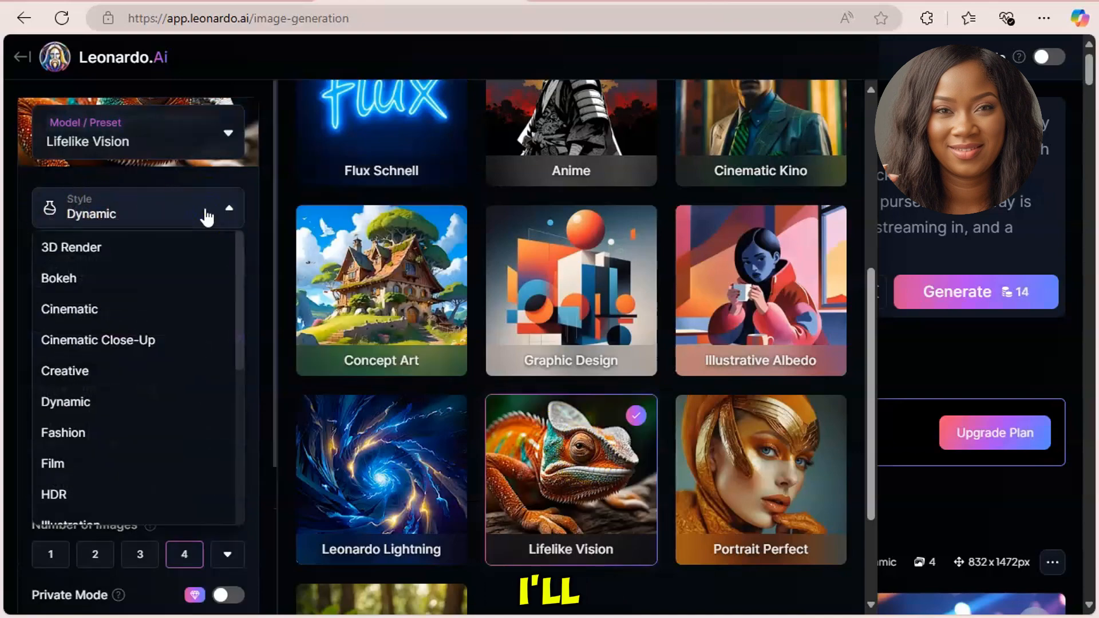
click(206, 216)
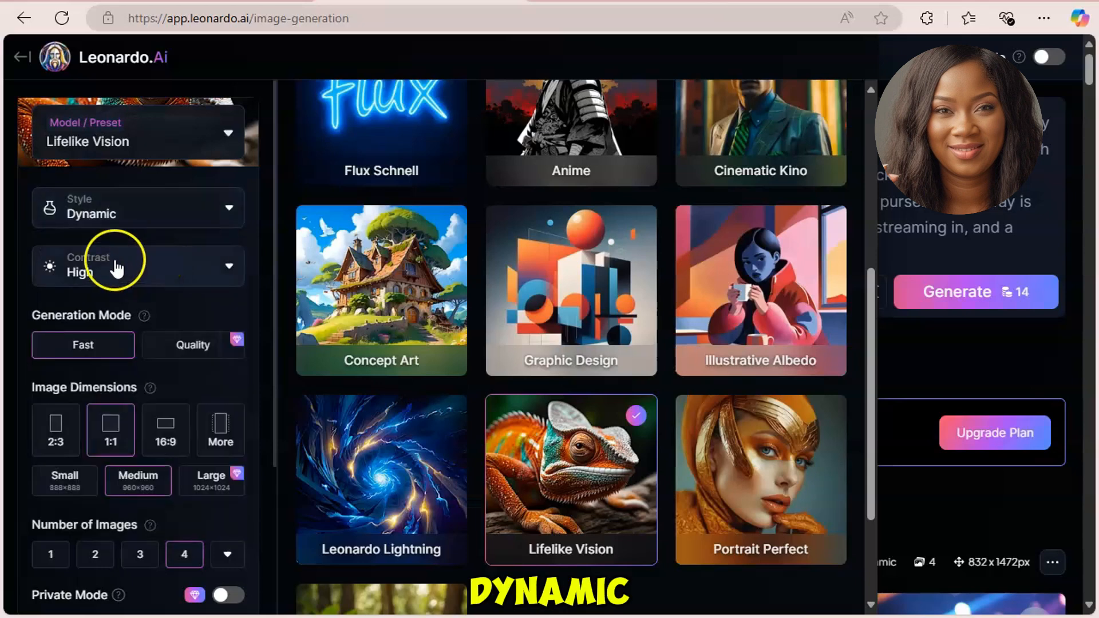
scroll(168, 272, down, 1)
scroll(168, 268, down, 1)
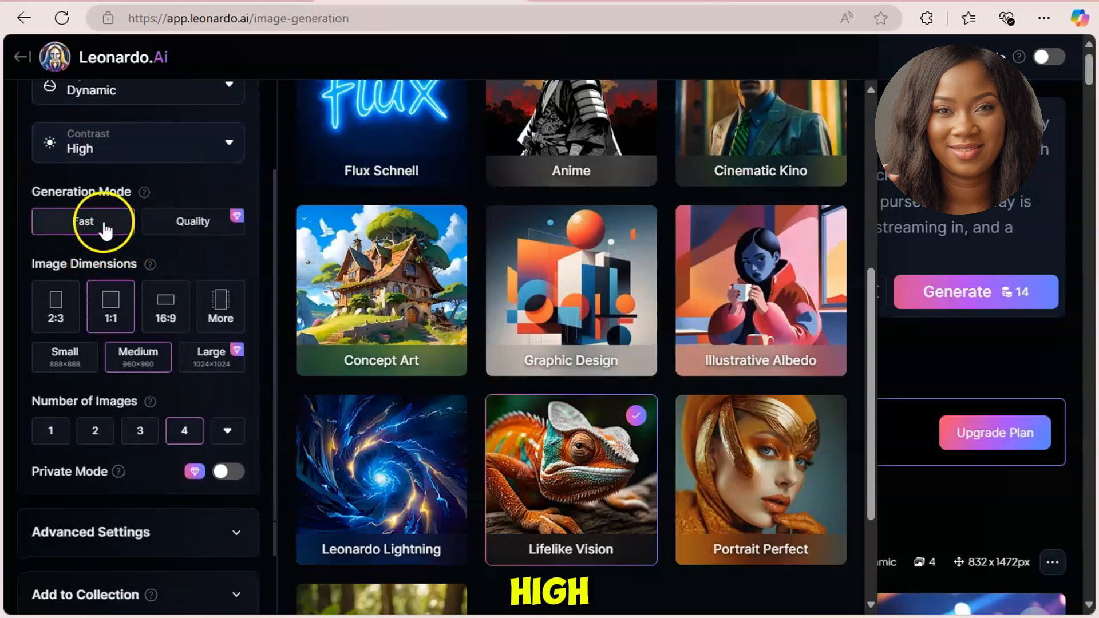
click(167, 314)
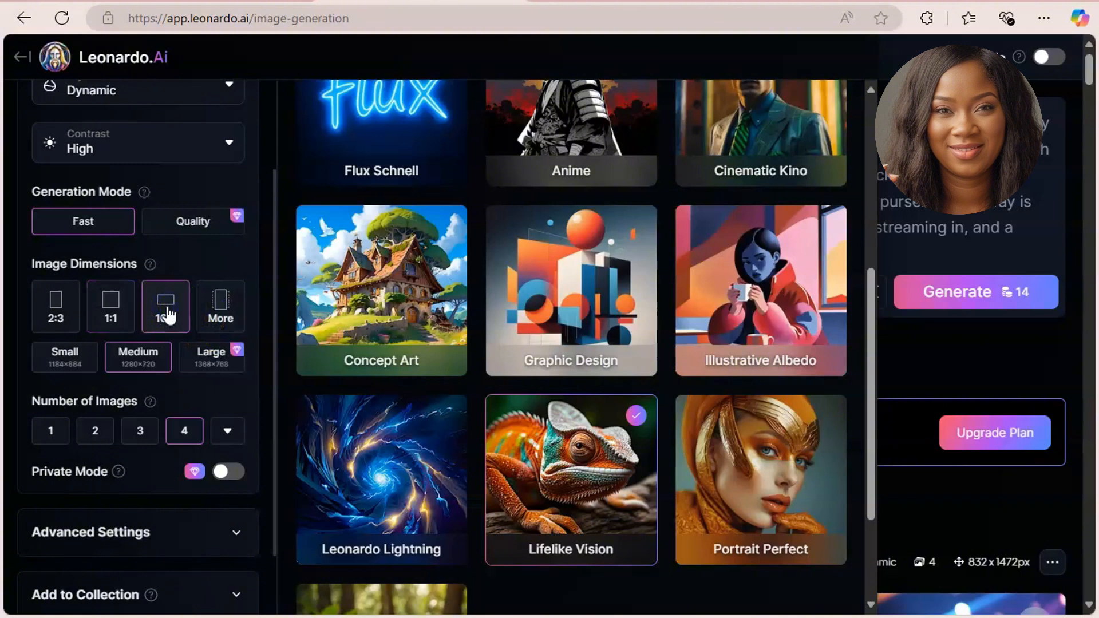
scroll(166, 311, down, 2)
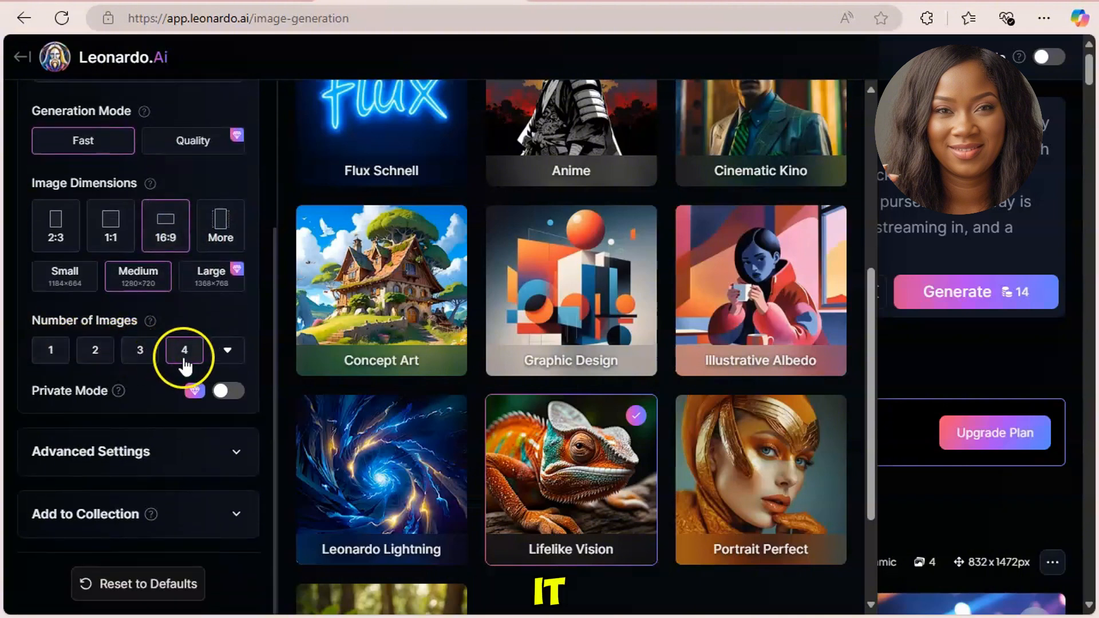
scroll(480, 329, up, 1)
scroll(480, 329, up, 5)
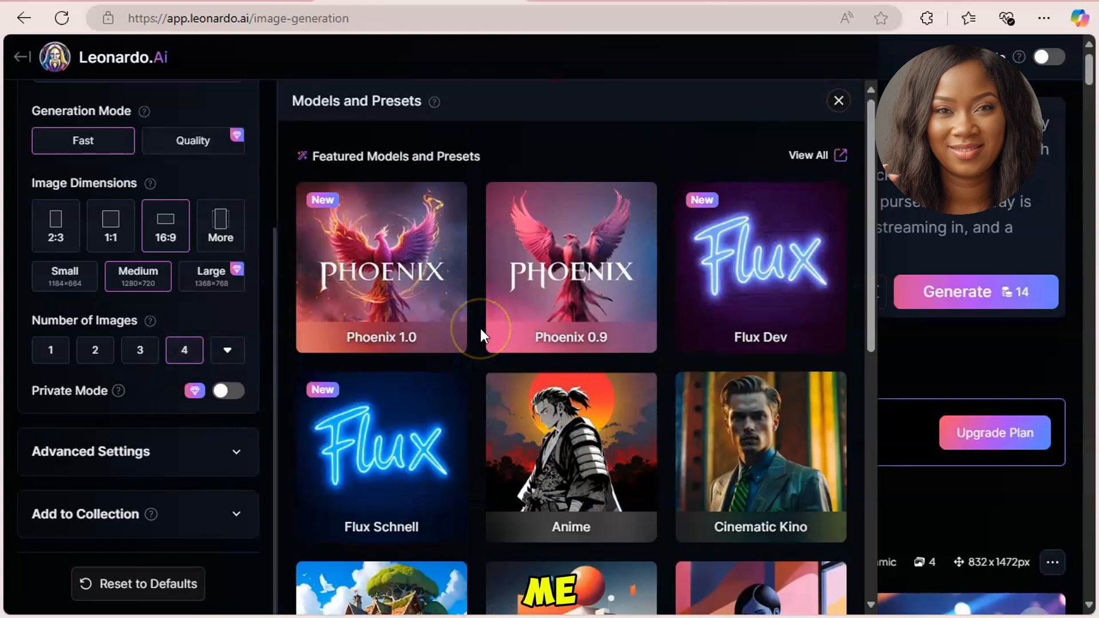
scroll(151, 383, down, 5)
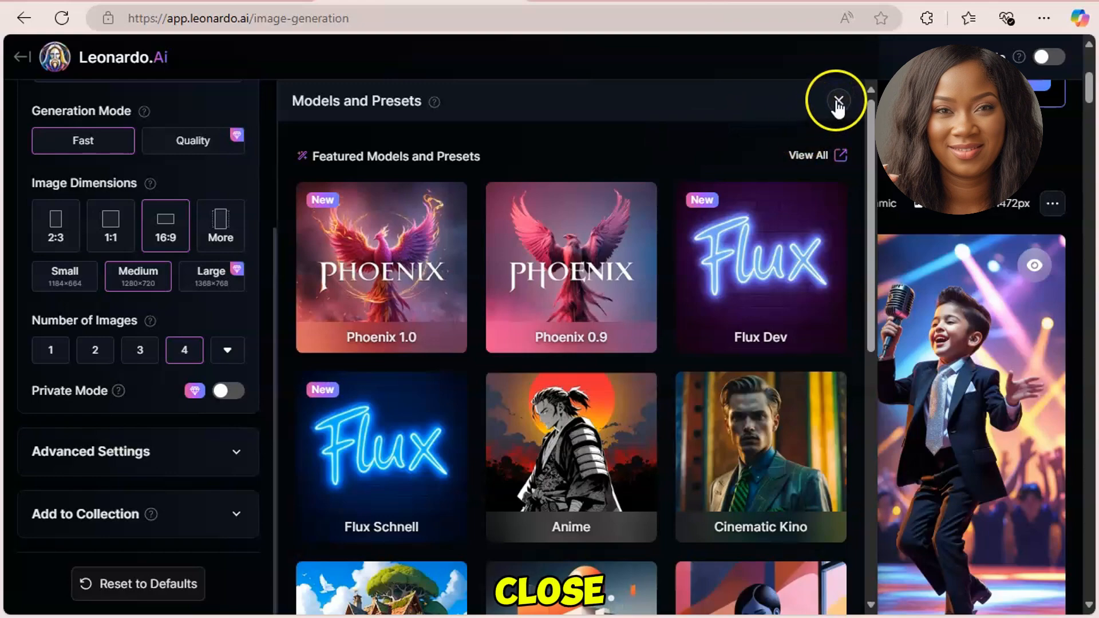
click(839, 101)
Step: Replace the existing image prompt with the copied artsy studio apartment prompt and generate the four images
scroll(541, 212, up, 5)
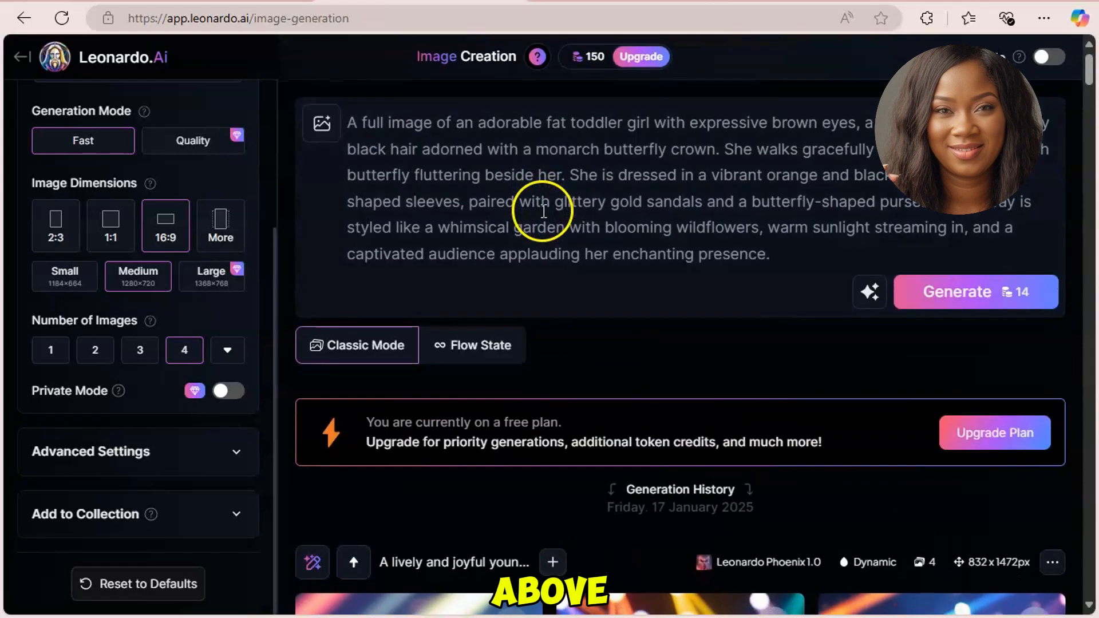
click(581, 194)
key(ctrl+a)
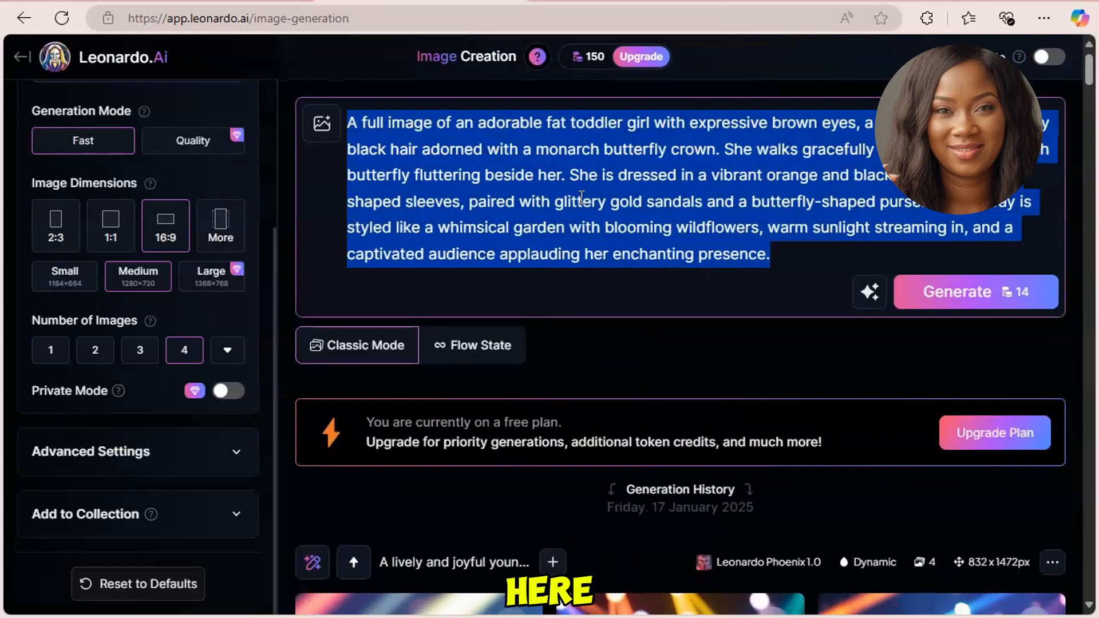
key(ctrl+v)
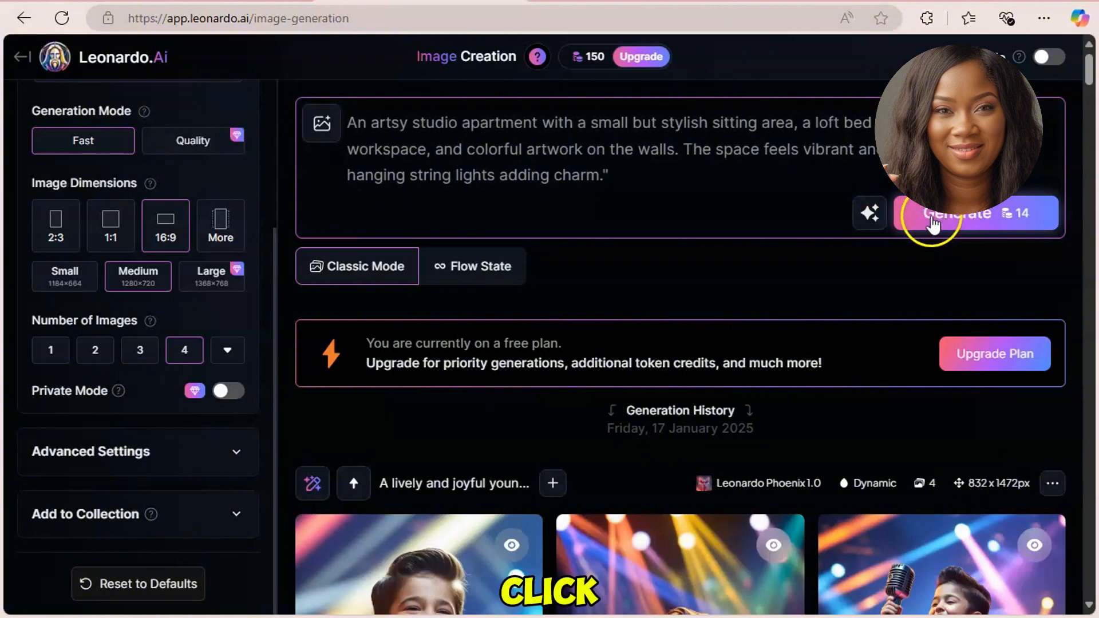
click(945, 225)
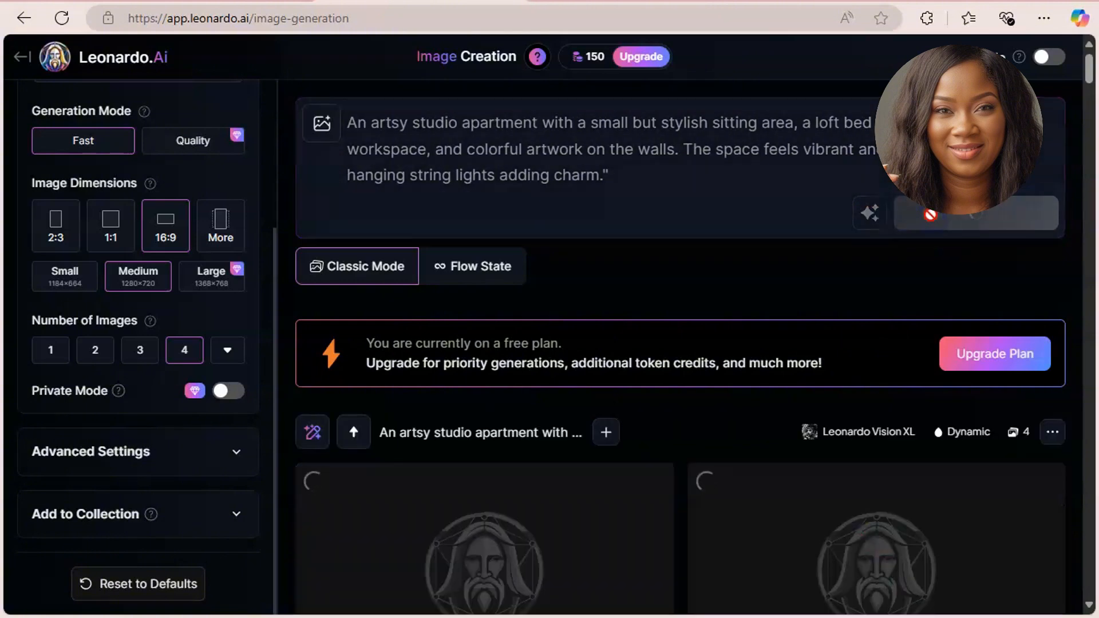
click(460, 264)
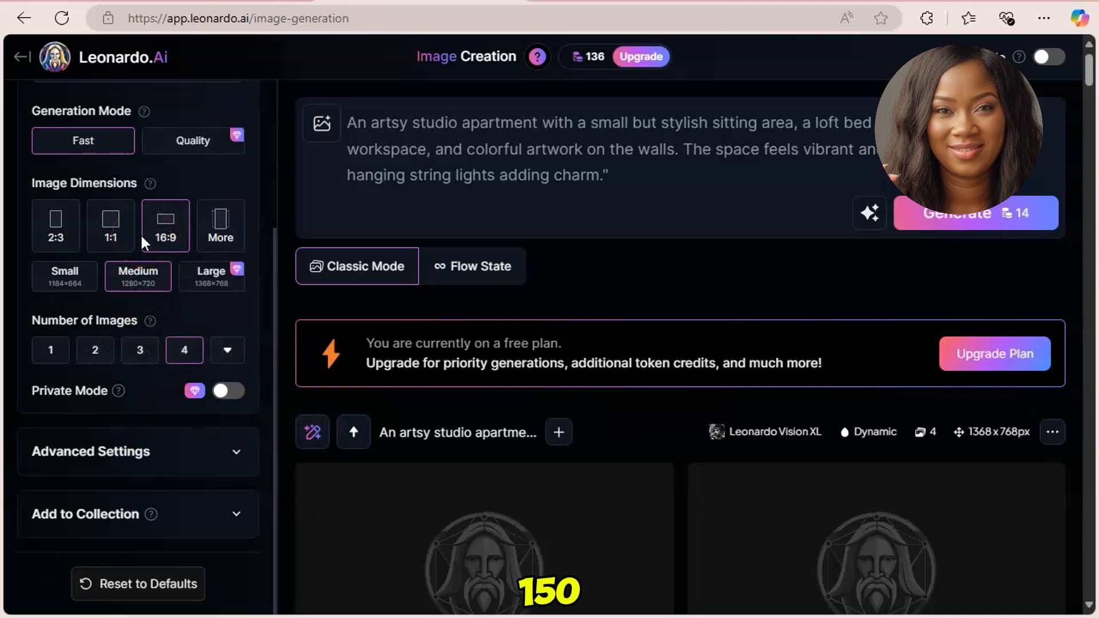
Step: Download the first generated studio apartment image, showing a daybed beneath the window and a desk with a laptop
scroll(469, 194, down, 5)
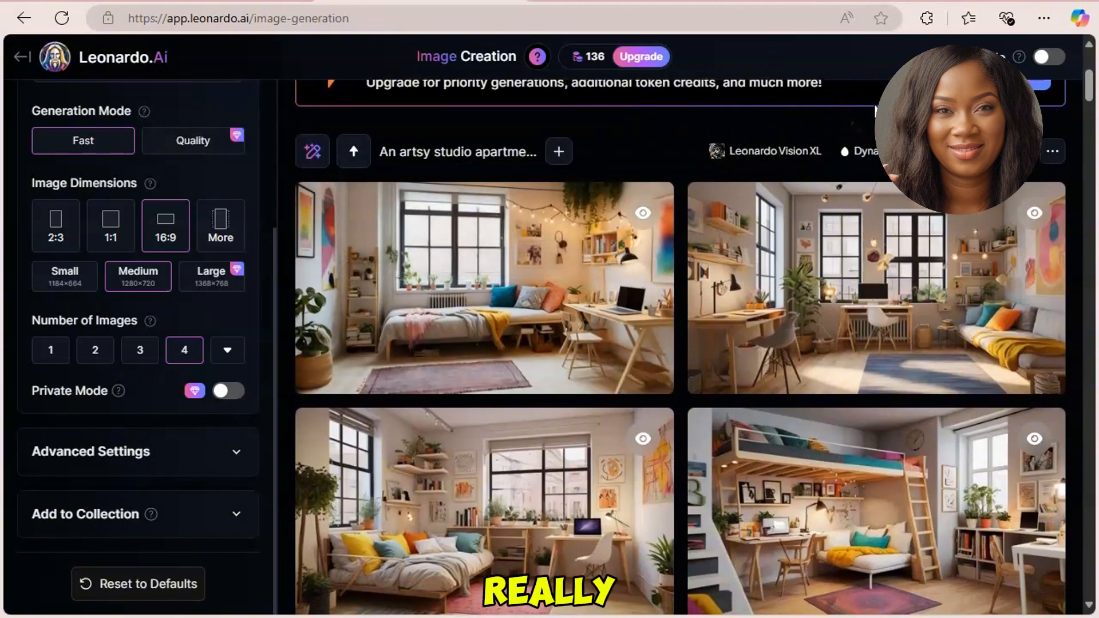
mouse_move(658, 279)
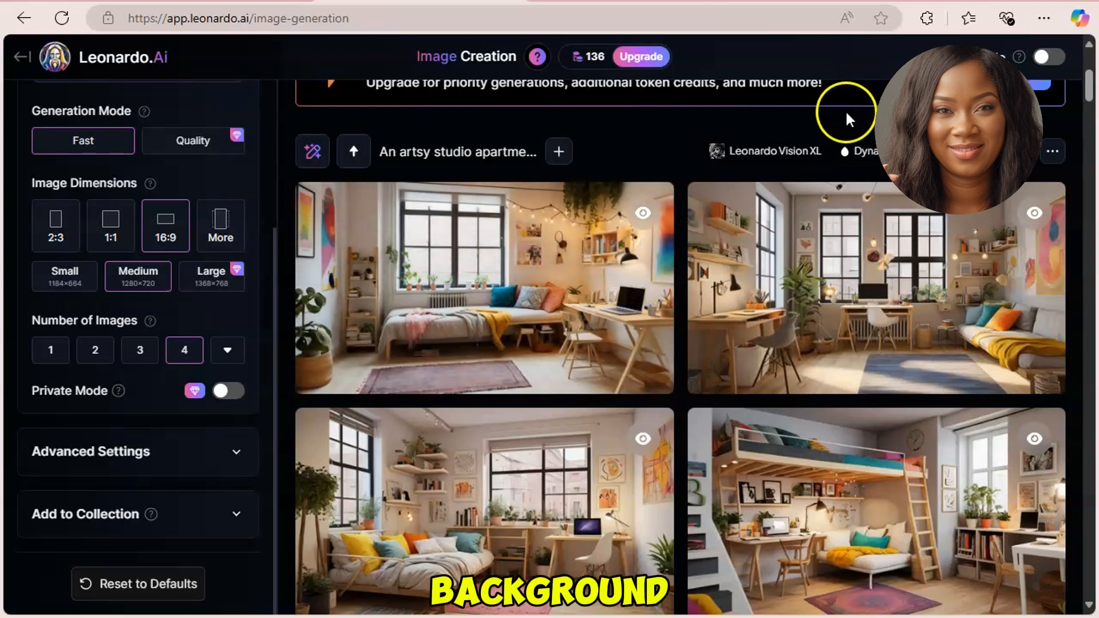
mouse_move(537, 265)
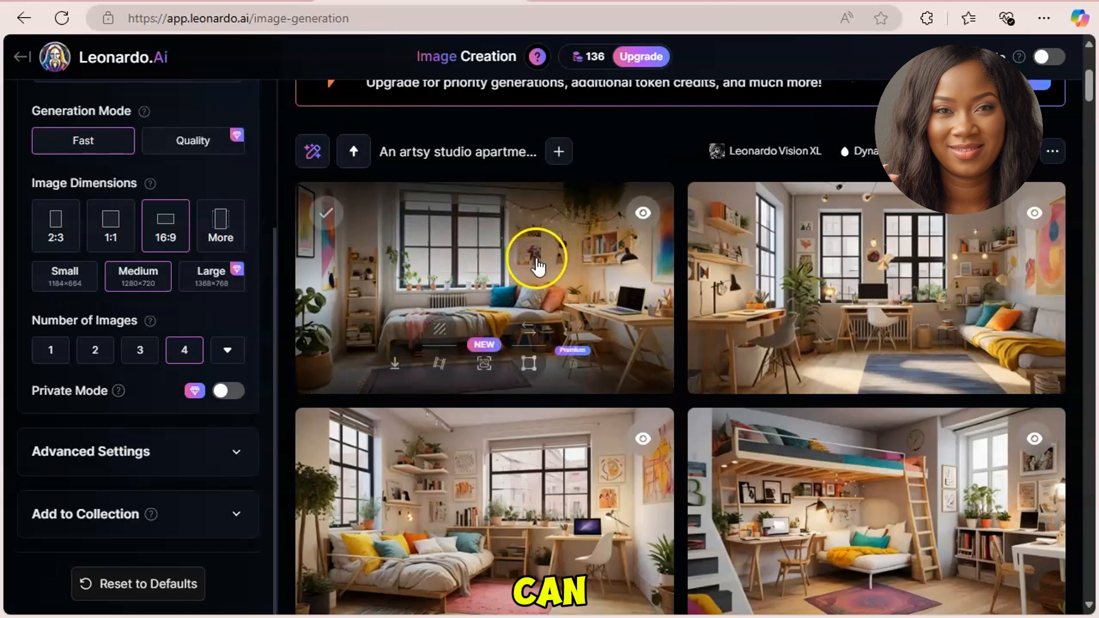
click(396, 369)
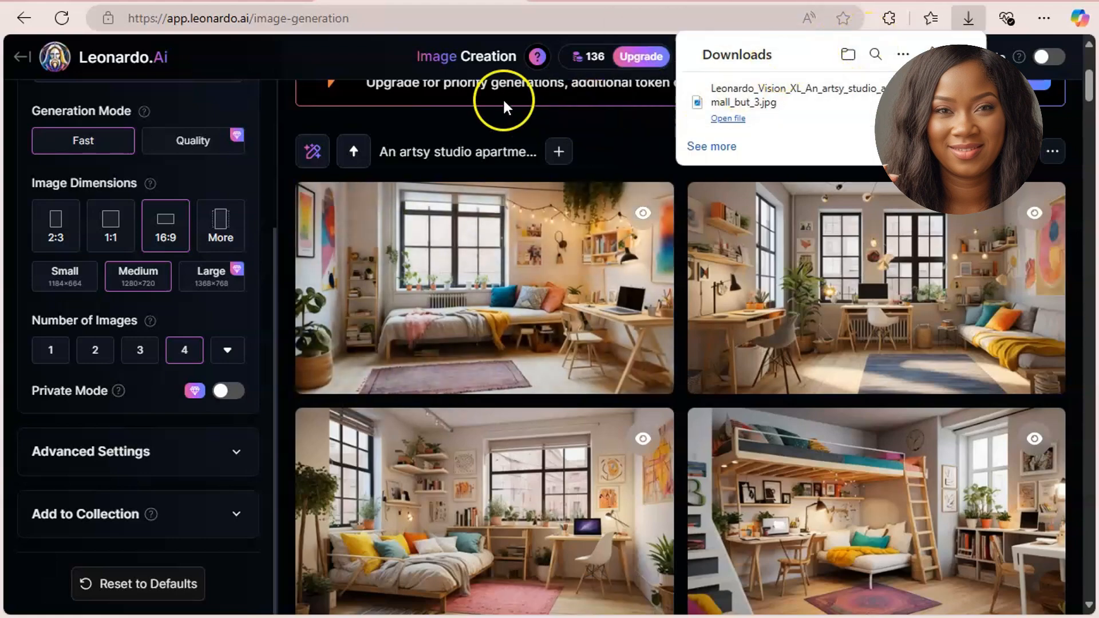
mouse_move(434, 278)
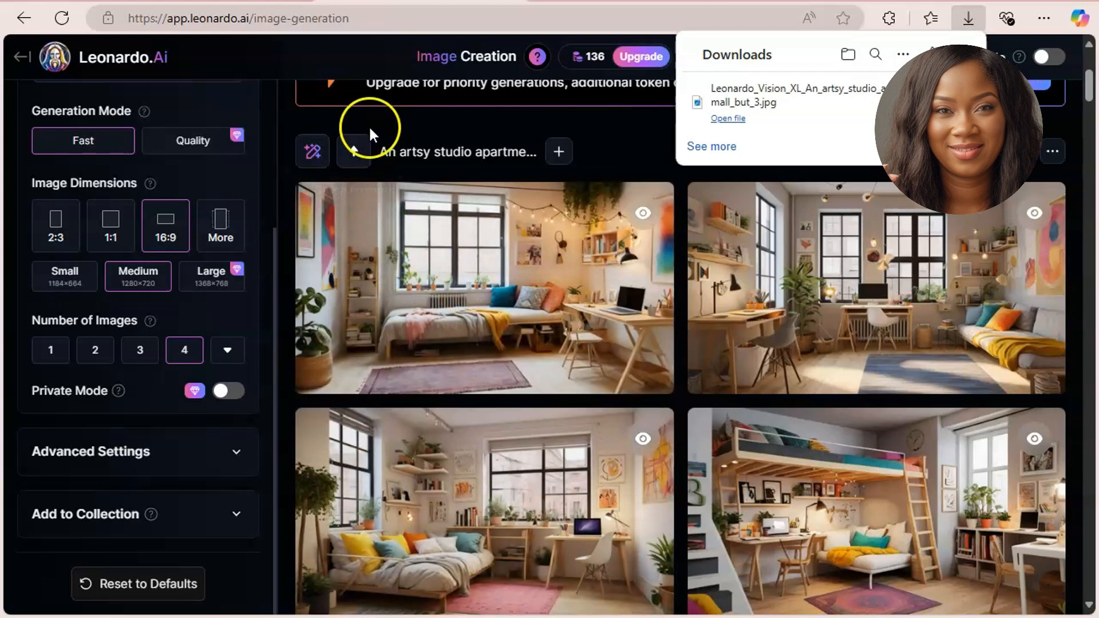
mouse_move(614, 598)
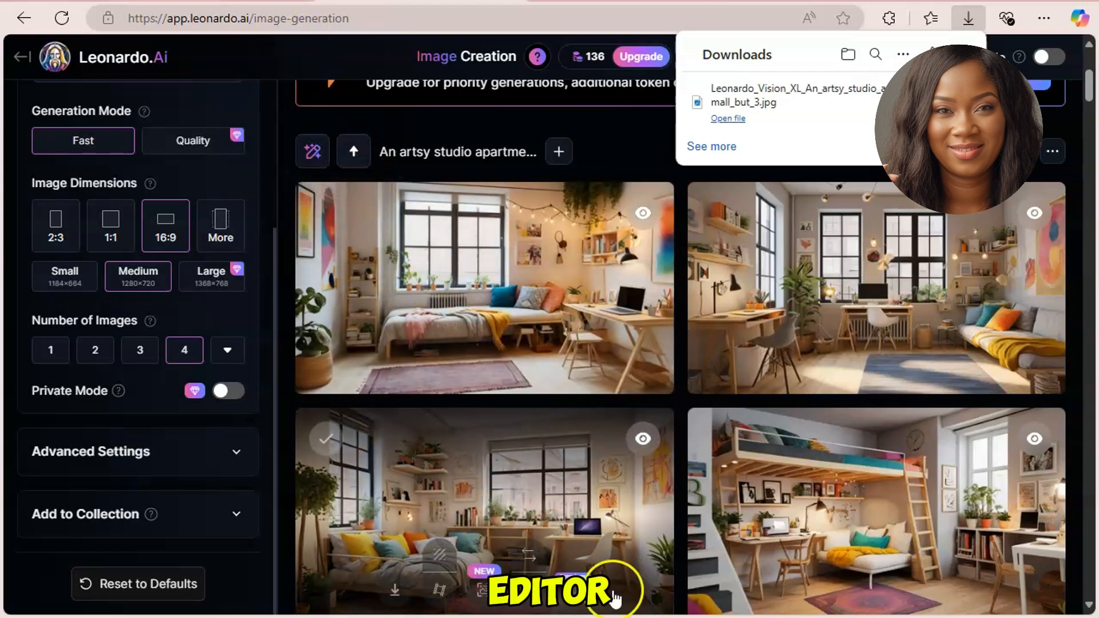
mouse_move(596, 424)
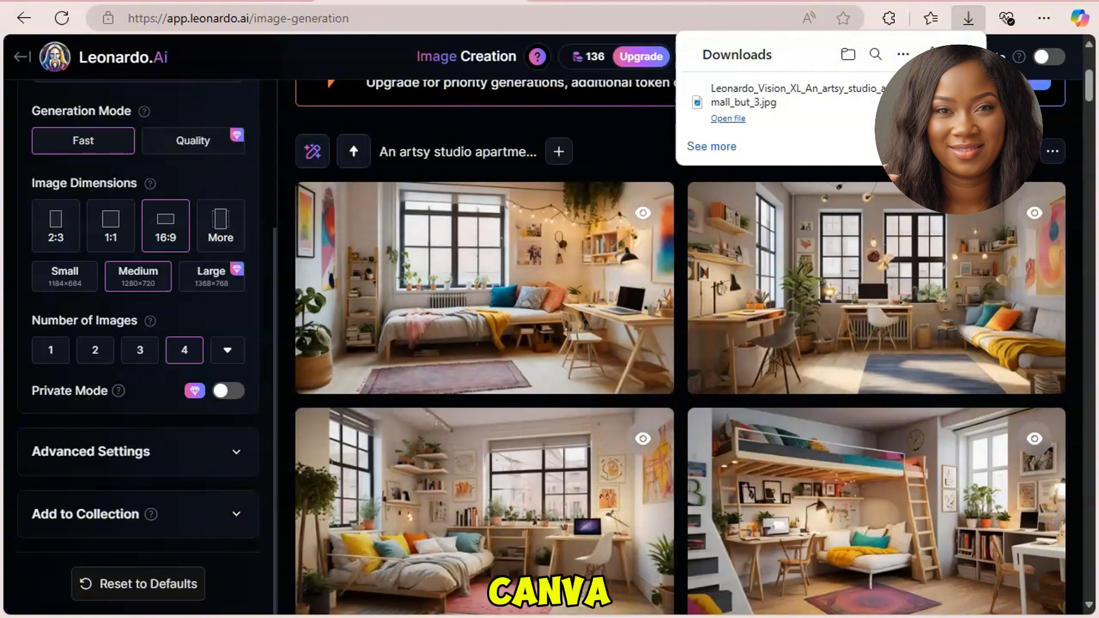
mouse_move(695, 253)
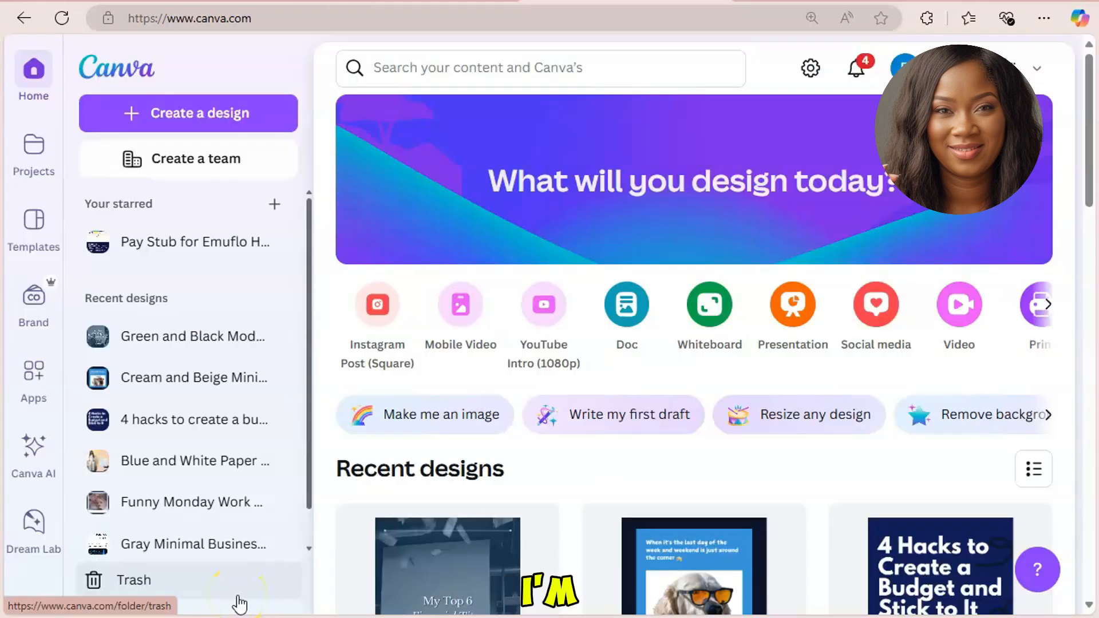
Step: In Canva, create a new blank design using the YouTube Thumbnail format
click(230, 115)
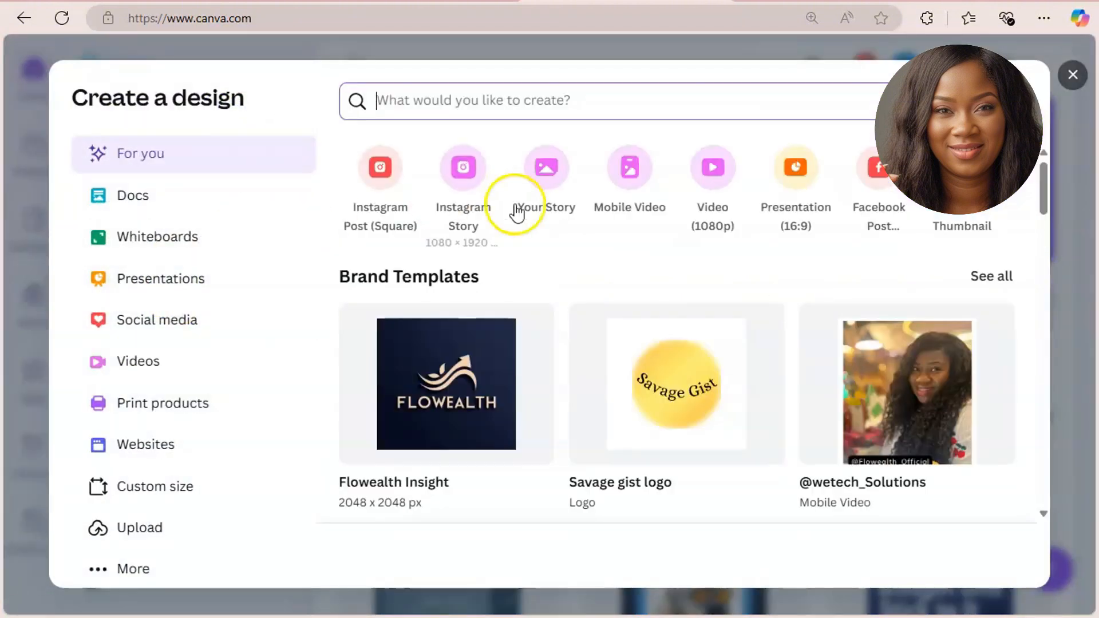
scroll(647, 194, right, 5)
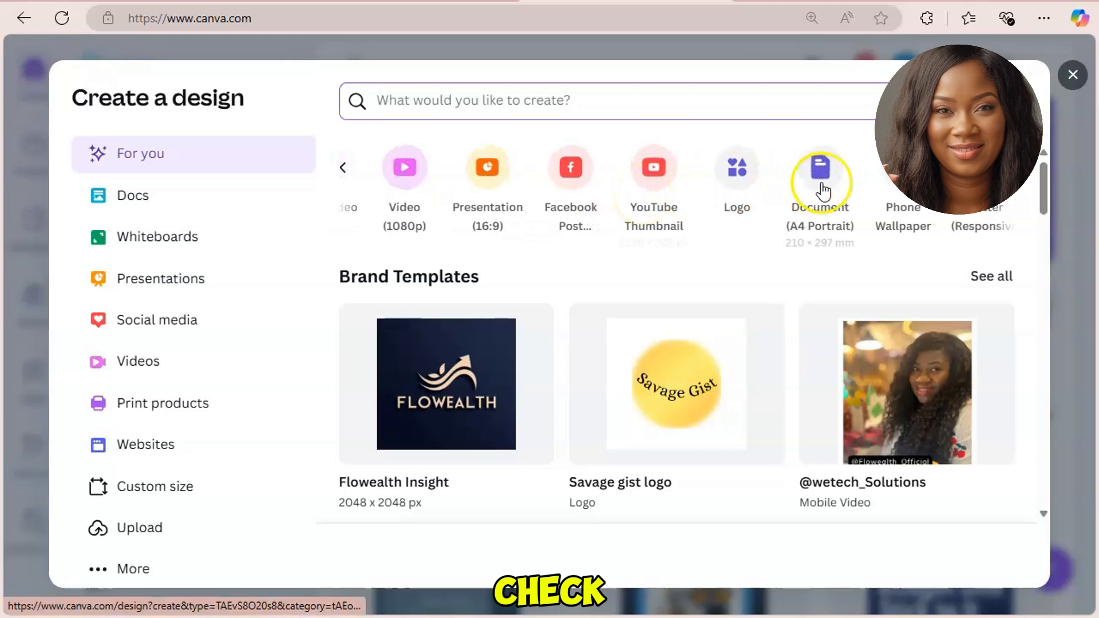
click(663, 181)
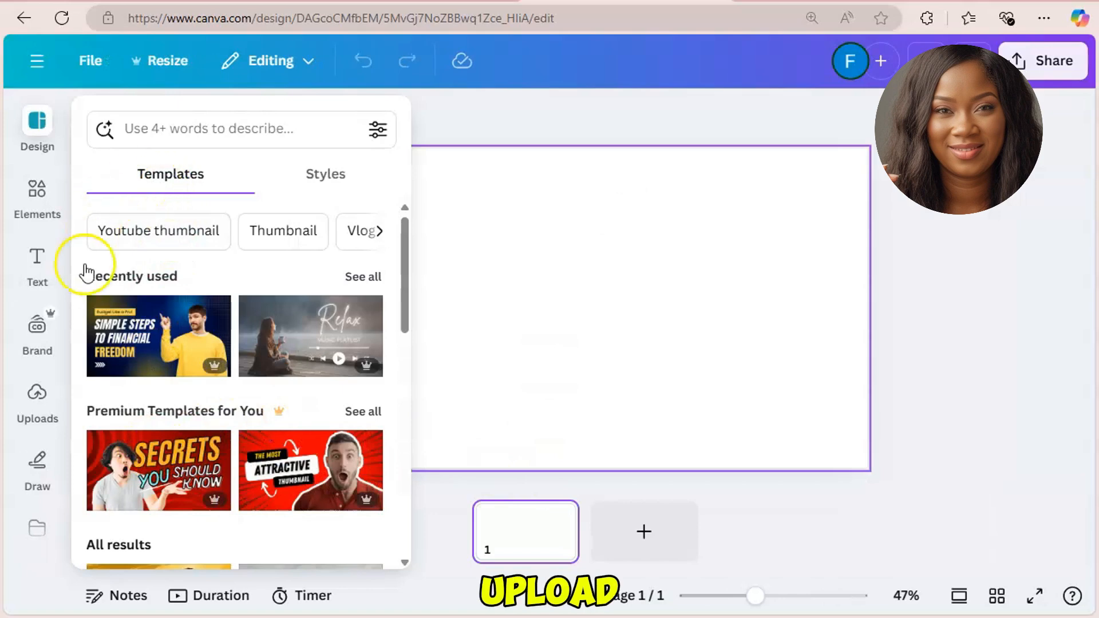
Step: Upload the generated studio apartment image from the Downloads folder to the Canva uploads
click(38, 400)
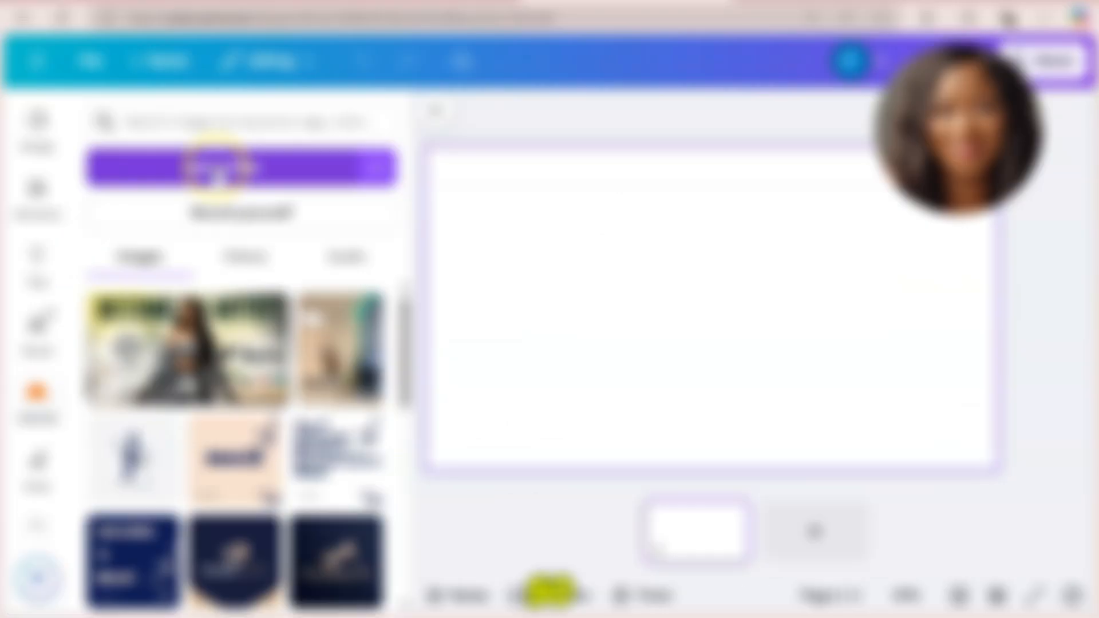
click(213, 171)
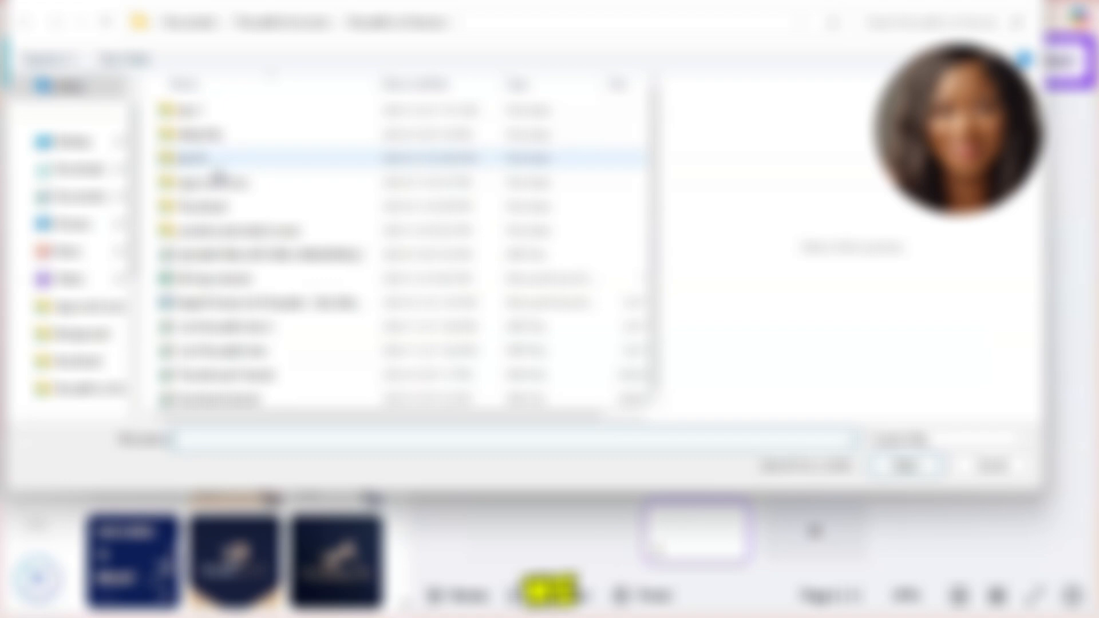
click(260, 299)
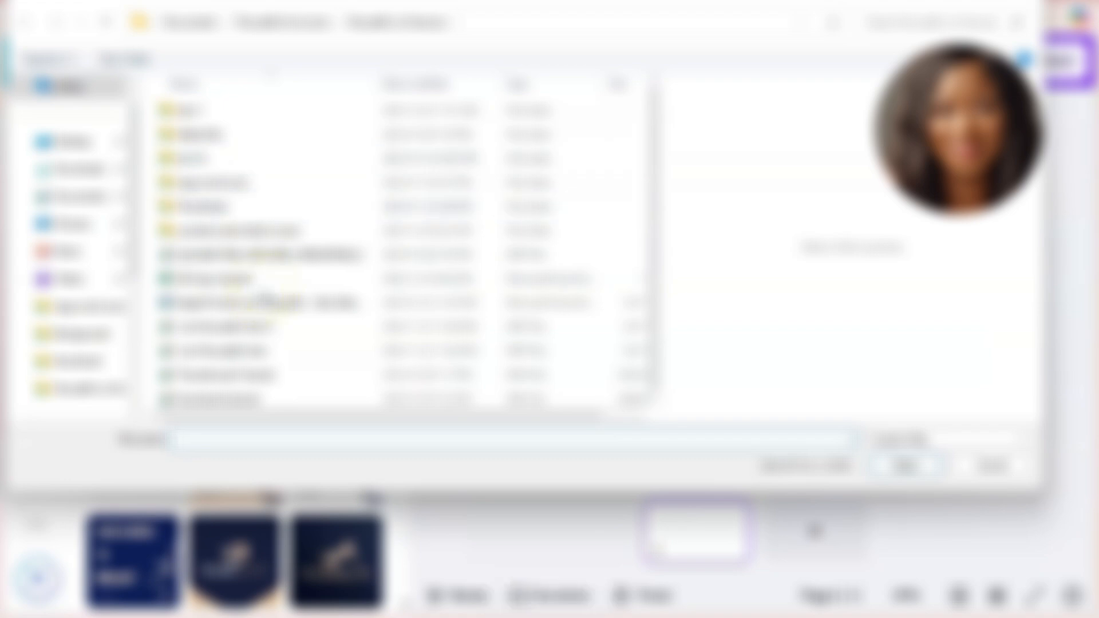
click(76, 169)
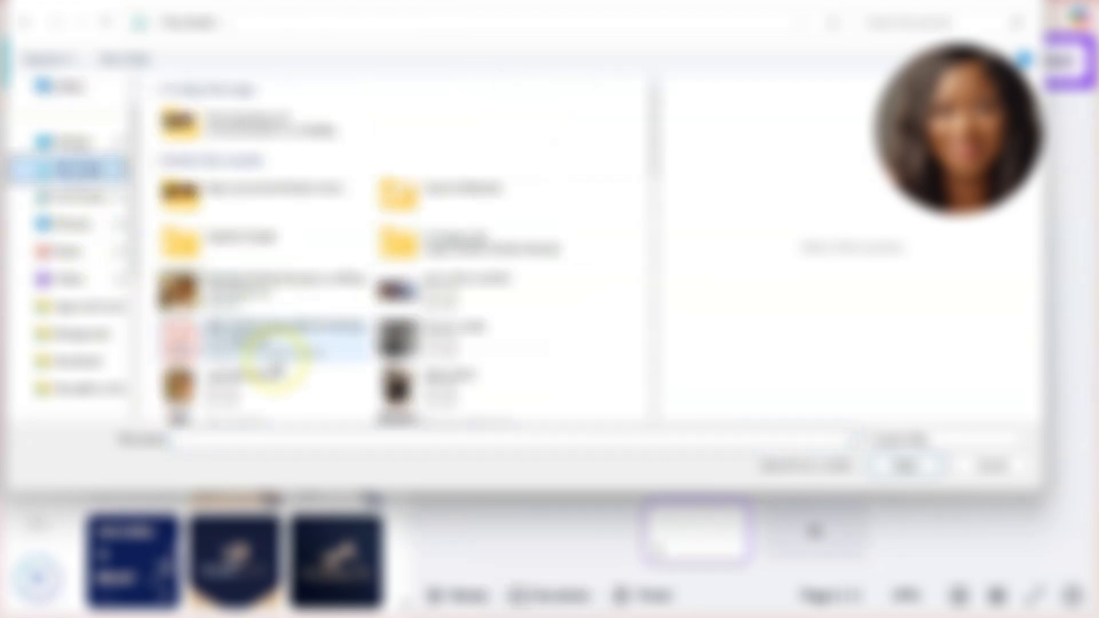
scroll(272, 362, down, 5)
double_click(249, 397)
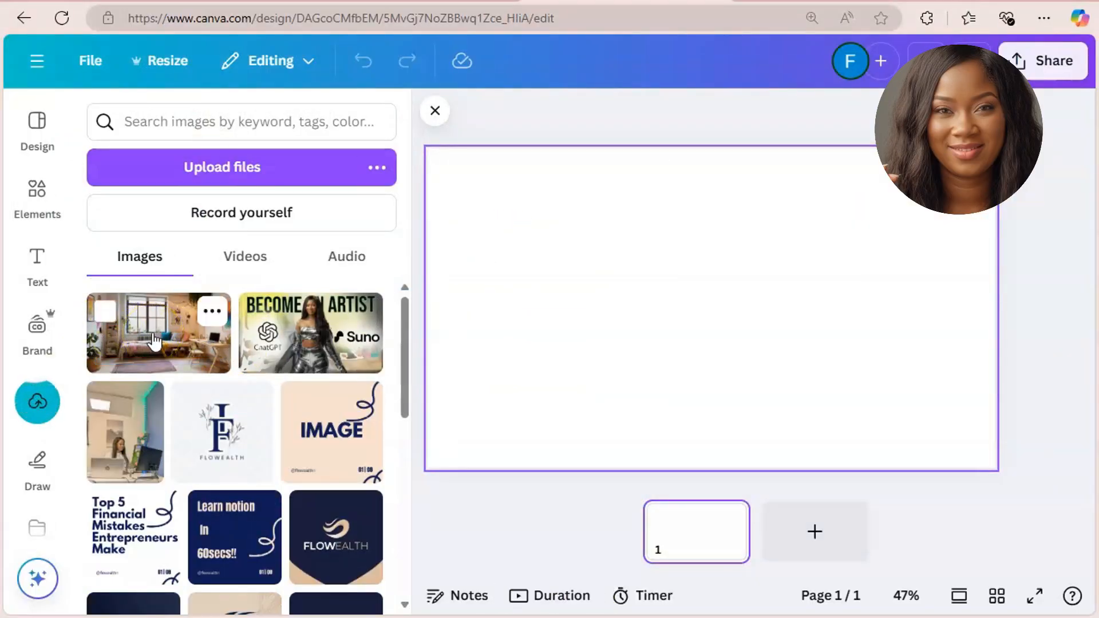
Step: Place the uploaded studio apartment image on the blank page so that it fills the whole page as the background
click(154, 339)
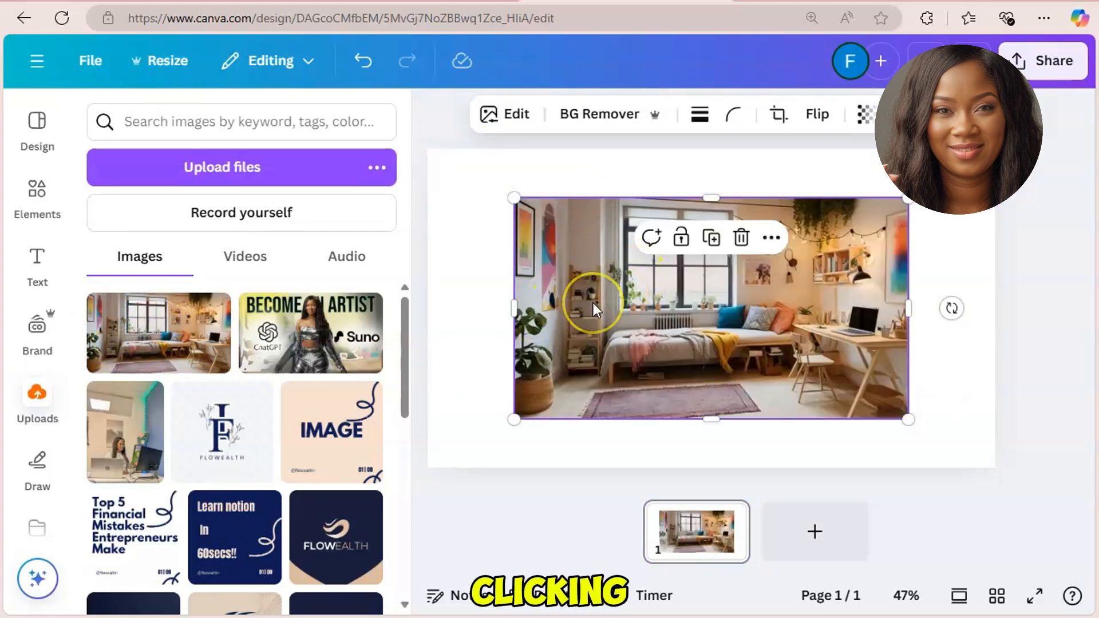
key(Delete)
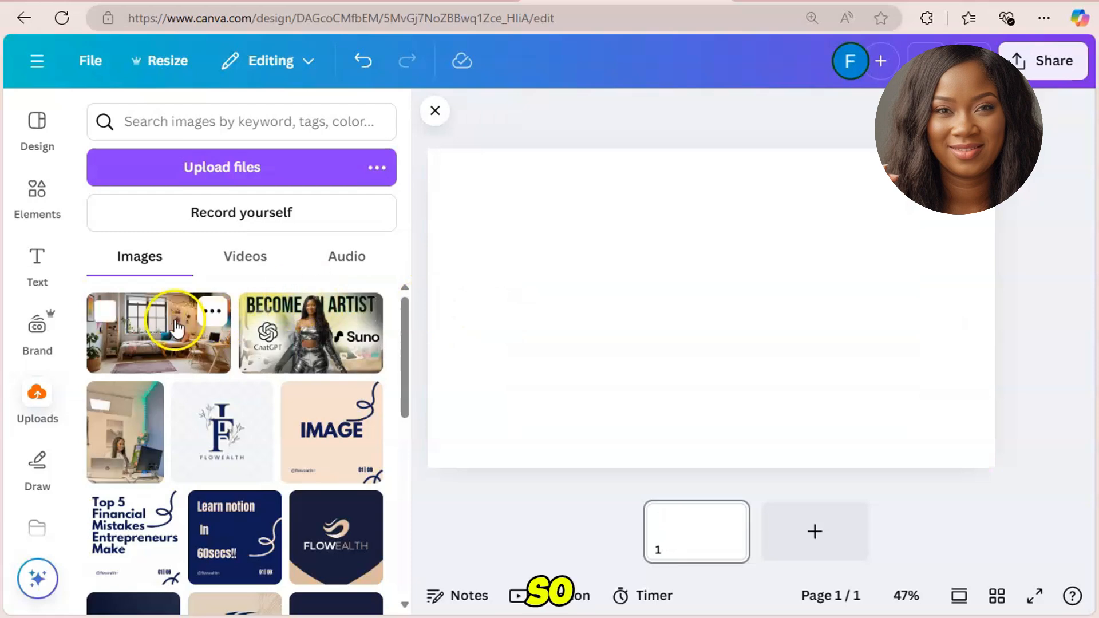
drag(150, 321, 556, 179)
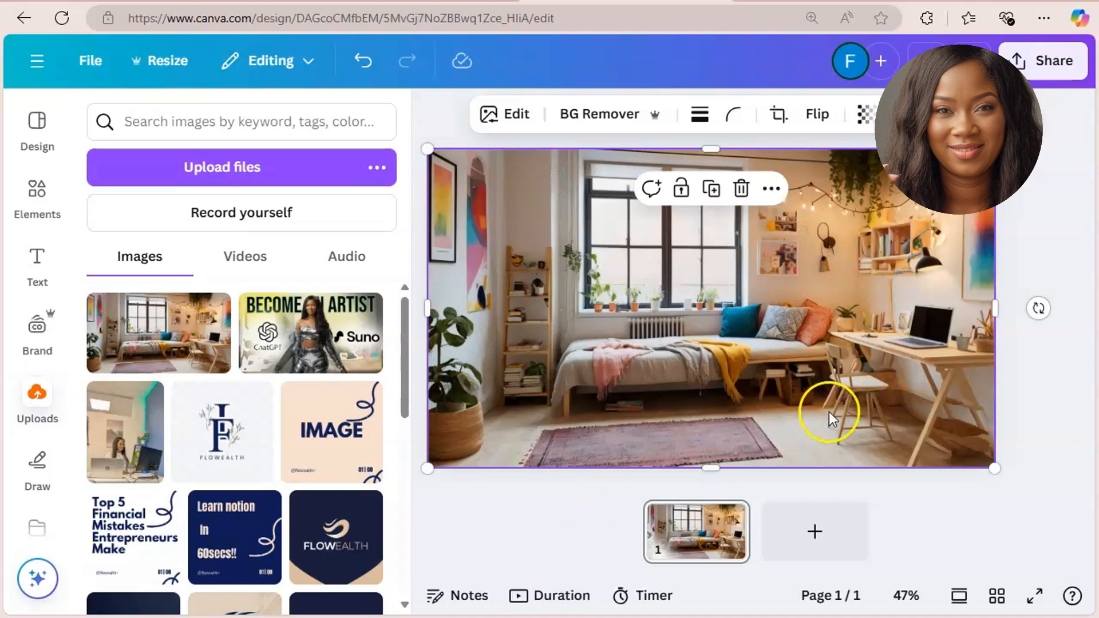
Step: Open the adjustments of the studio apartment image and apply Auto-adjust to the whole image
click(512, 118)
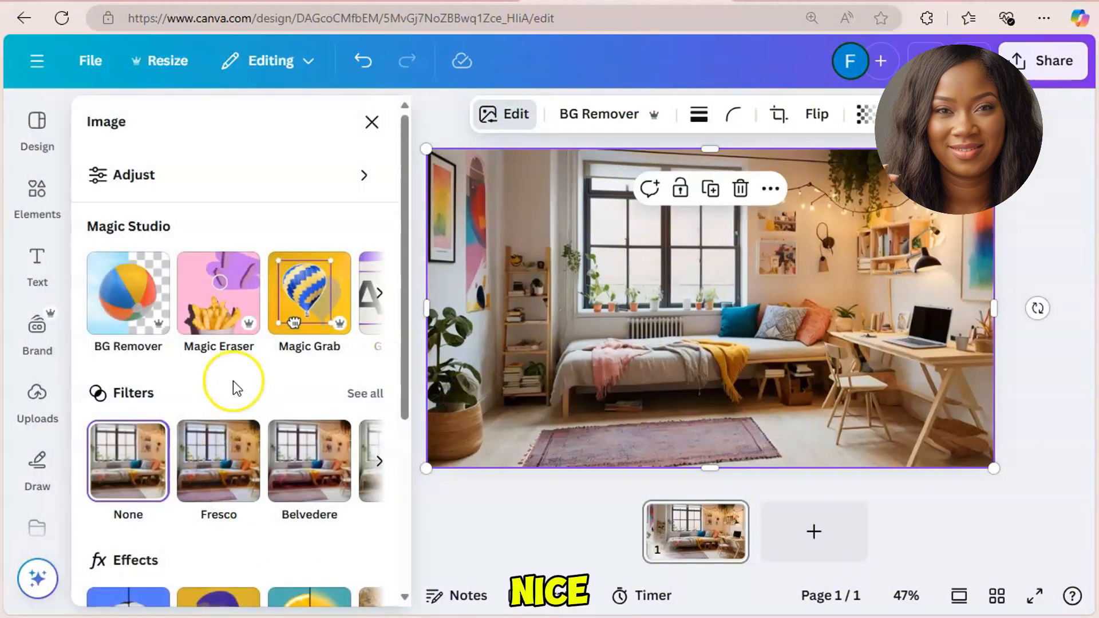
scroll(232, 380, down, 1)
scroll(232, 380, up, 1)
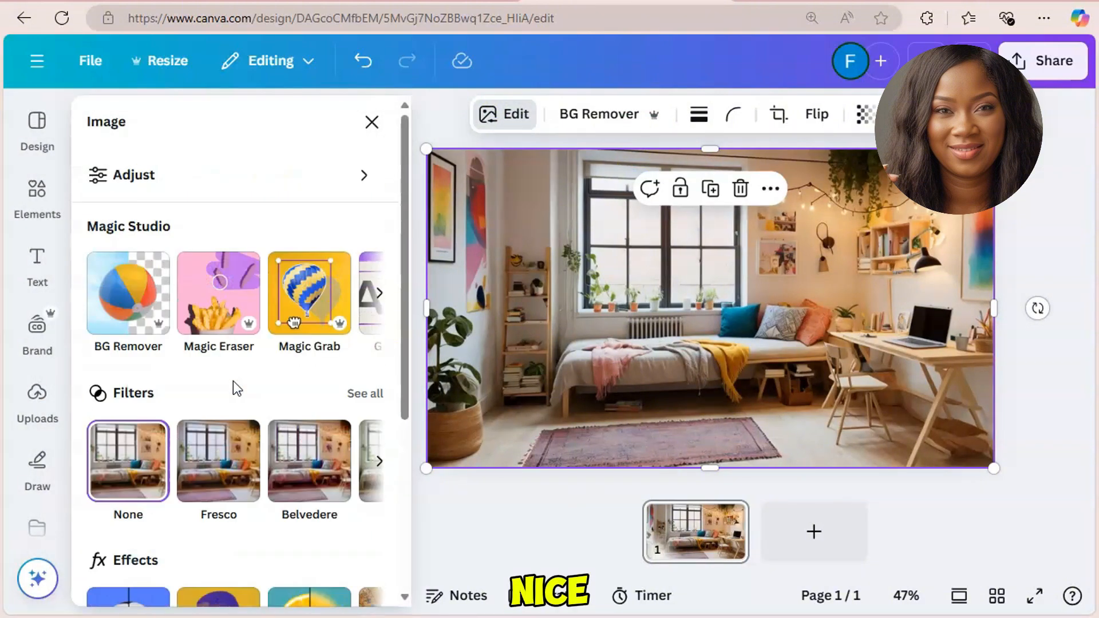
click(120, 184)
click(123, 166)
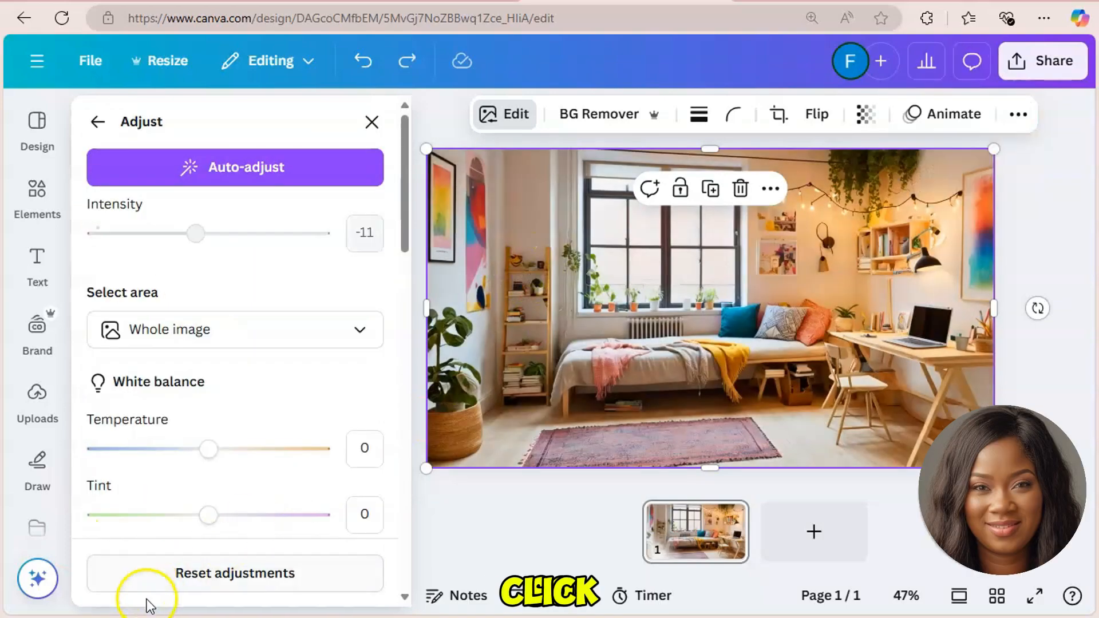
click(305, 186)
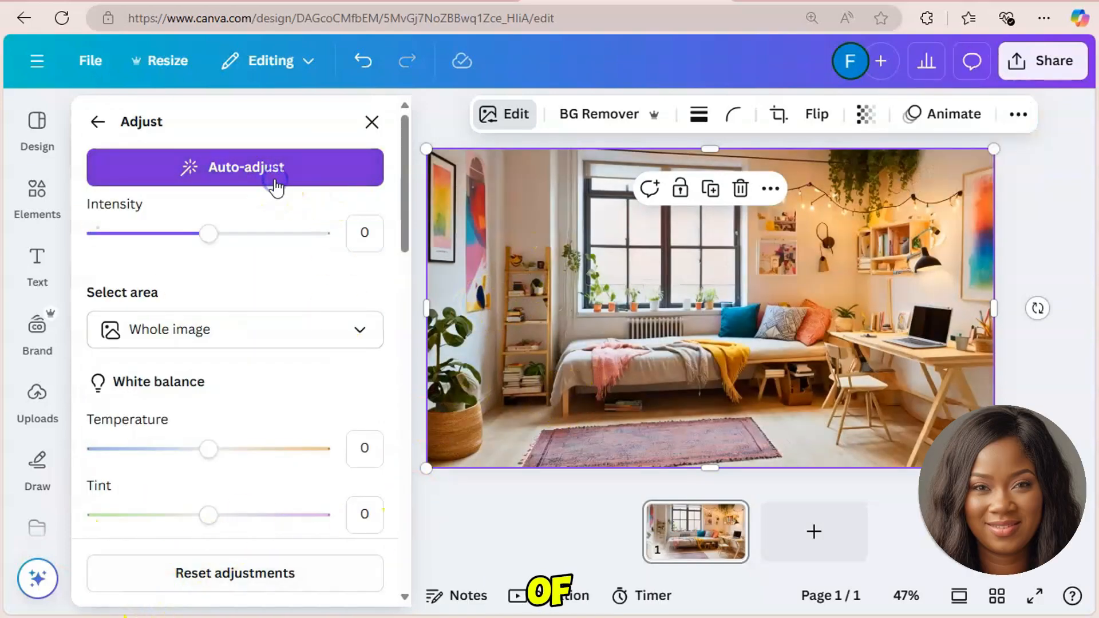
click(252, 474)
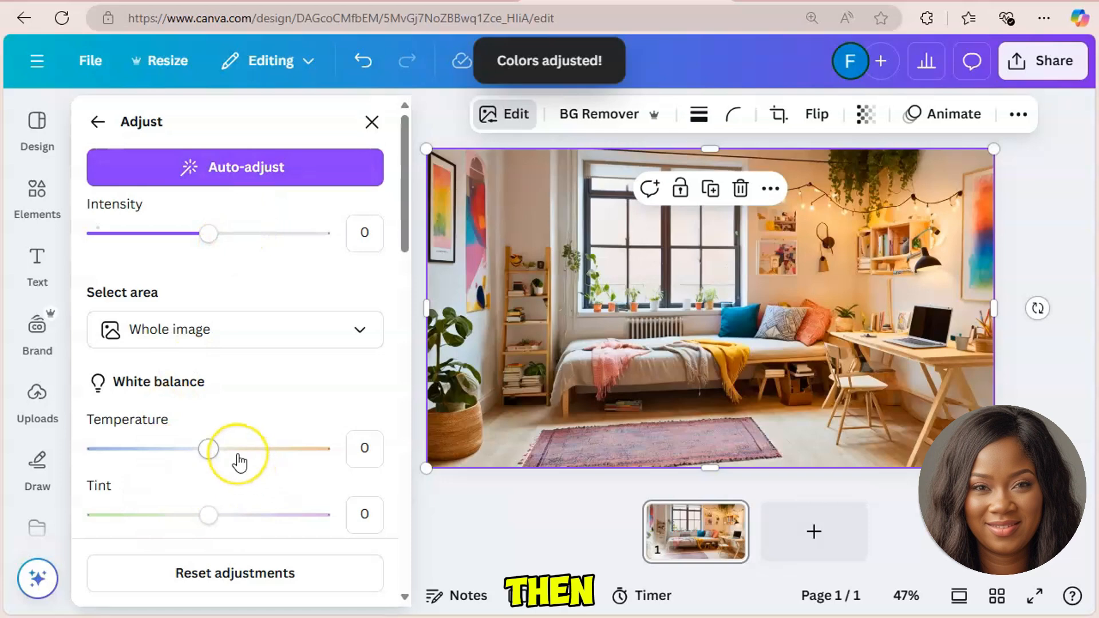
scroll(239, 462, down, 1)
scroll(238, 417, up, 1)
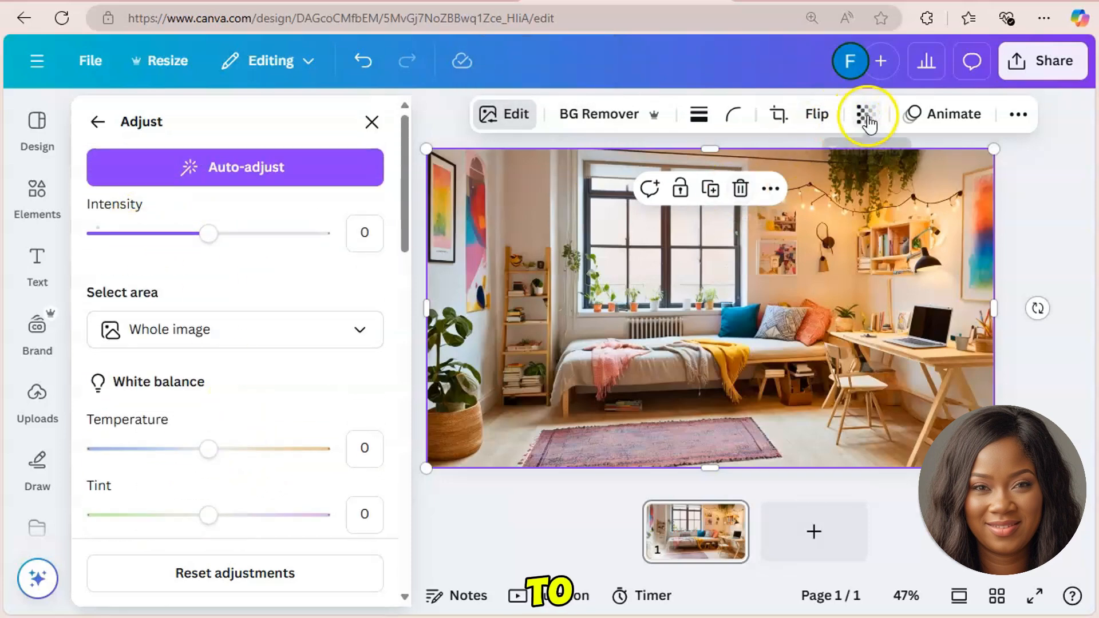
Step: Set the transparency of the studio apartment background to 27 and leave the image adjustments
click(868, 115)
drag(908, 191, 809, 192)
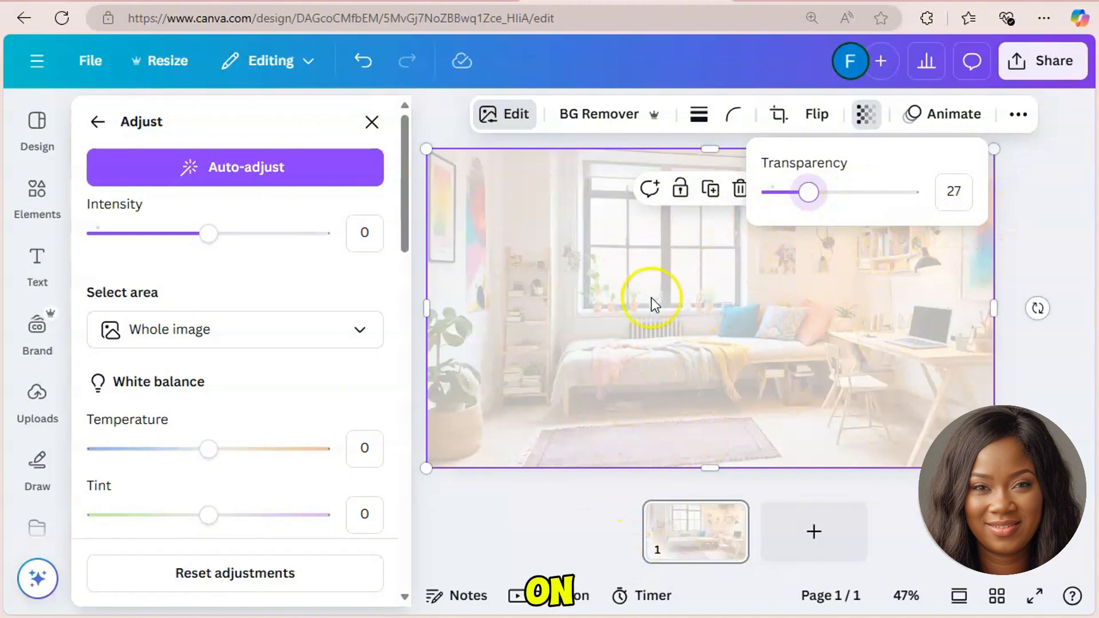
click(97, 122)
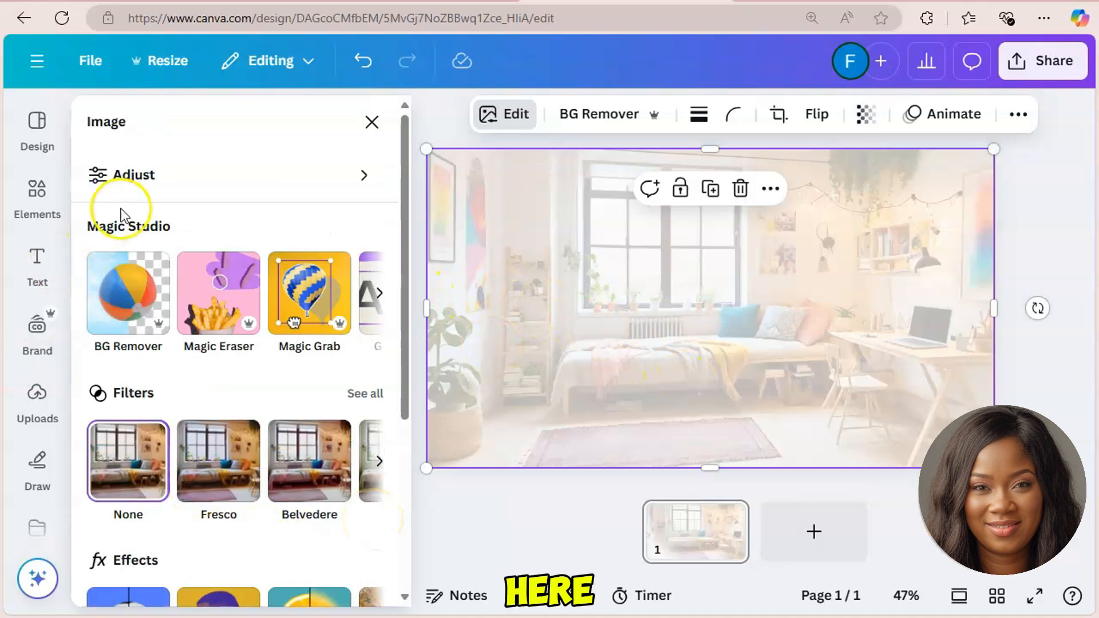
Step: Add the uploaded photo of the surprised woman with both hands on her cheeks and remove its background
click(37, 397)
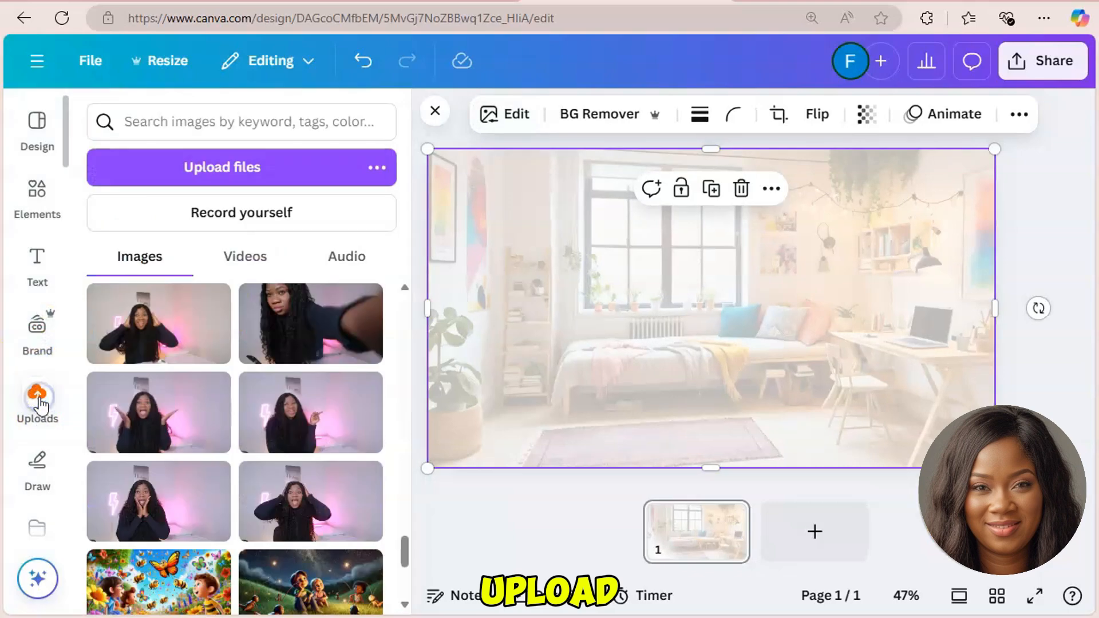
click(159, 502)
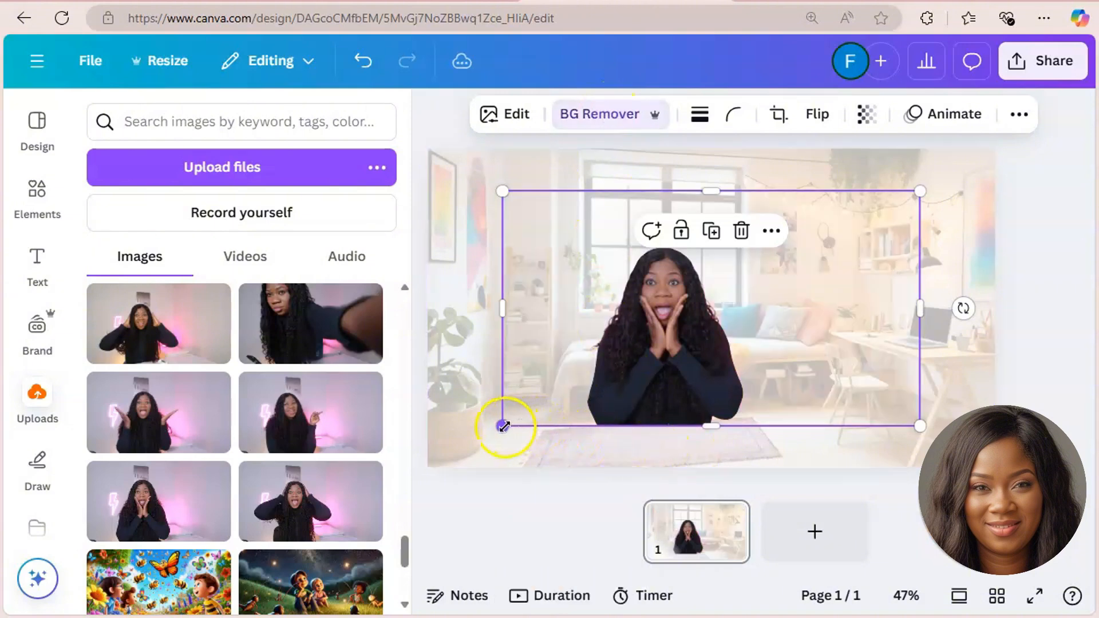
Step: Enlarge the woman's cutout, position it on the right half of the thumbnail, and trim the empty area on its left side
drag(503, 427, 275, 609)
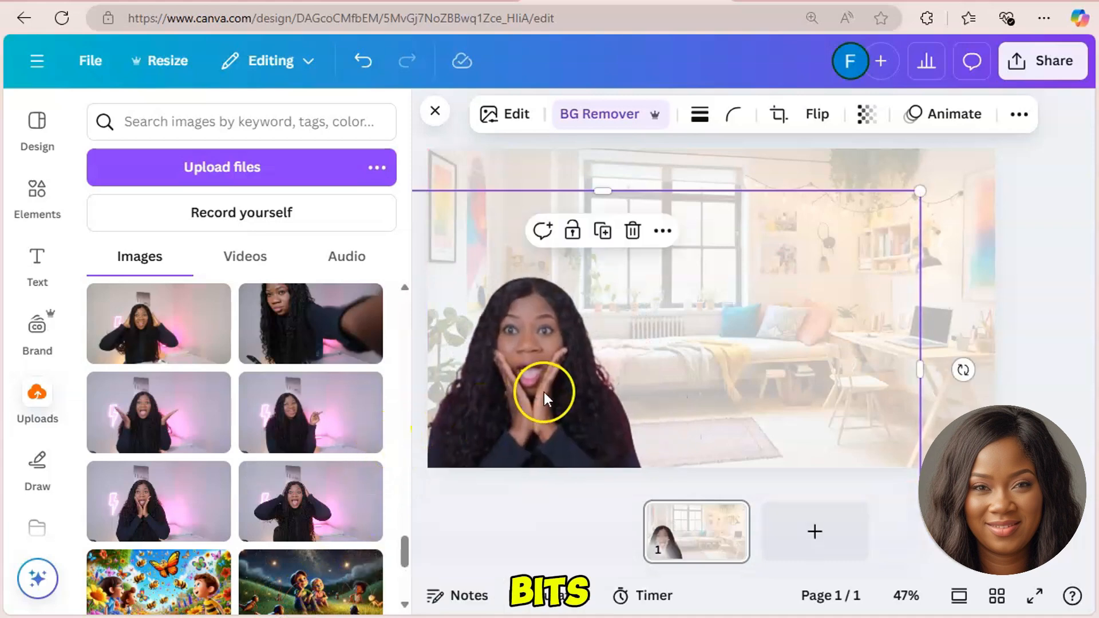
drag(544, 393, 801, 308)
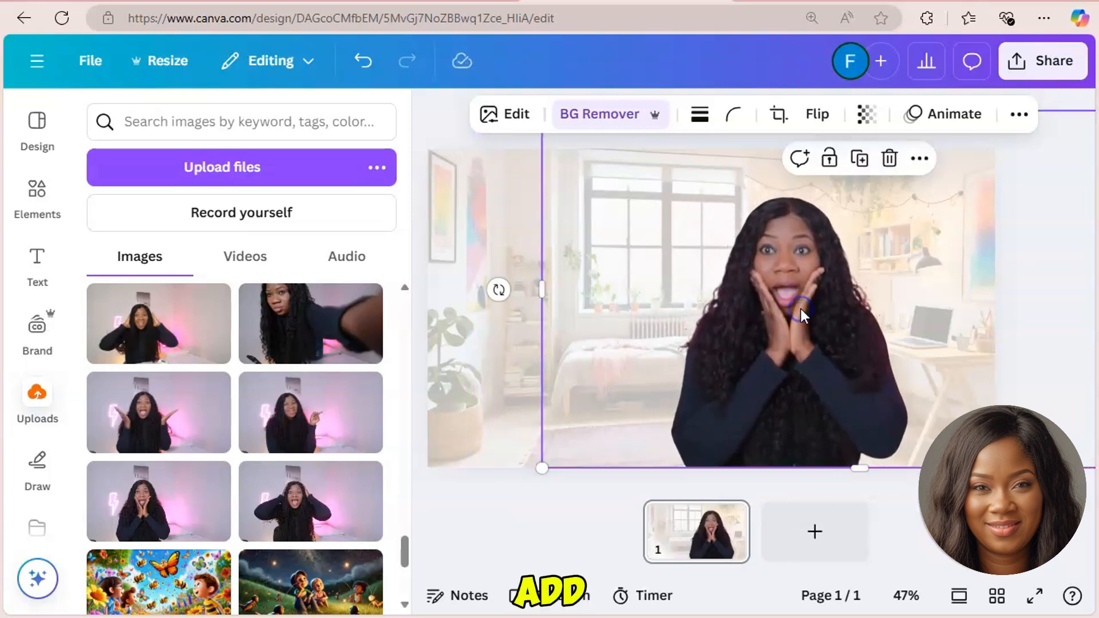
drag(546, 288, 660, 307)
click(535, 282)
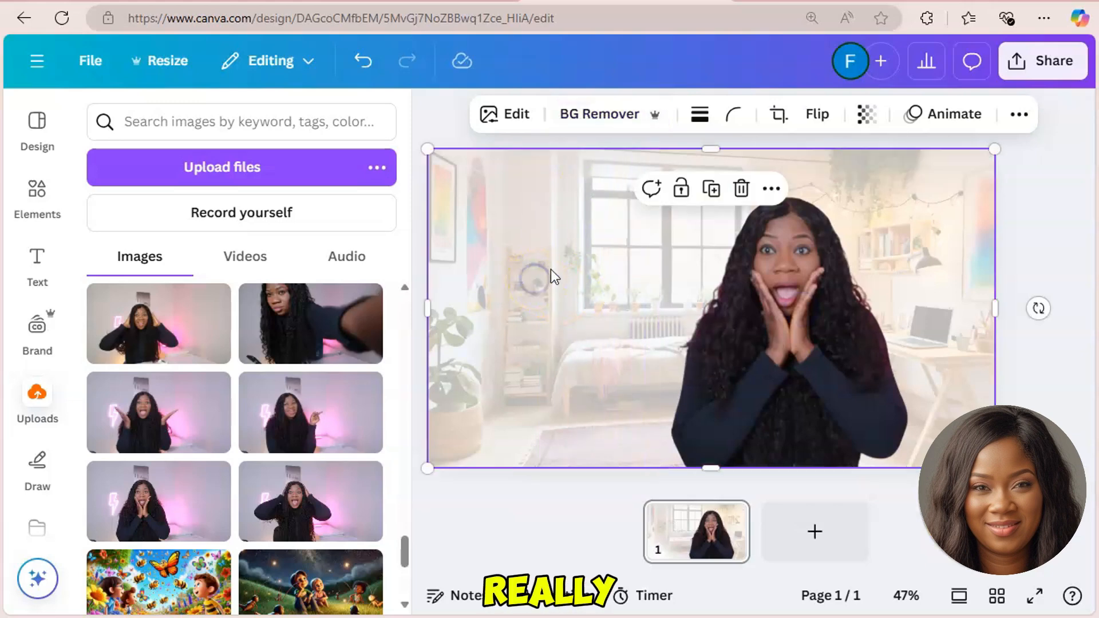
Step: Add a heading to the thumbnail that reads "This Background is Fake"
click(230, 170)
click(41, 260)
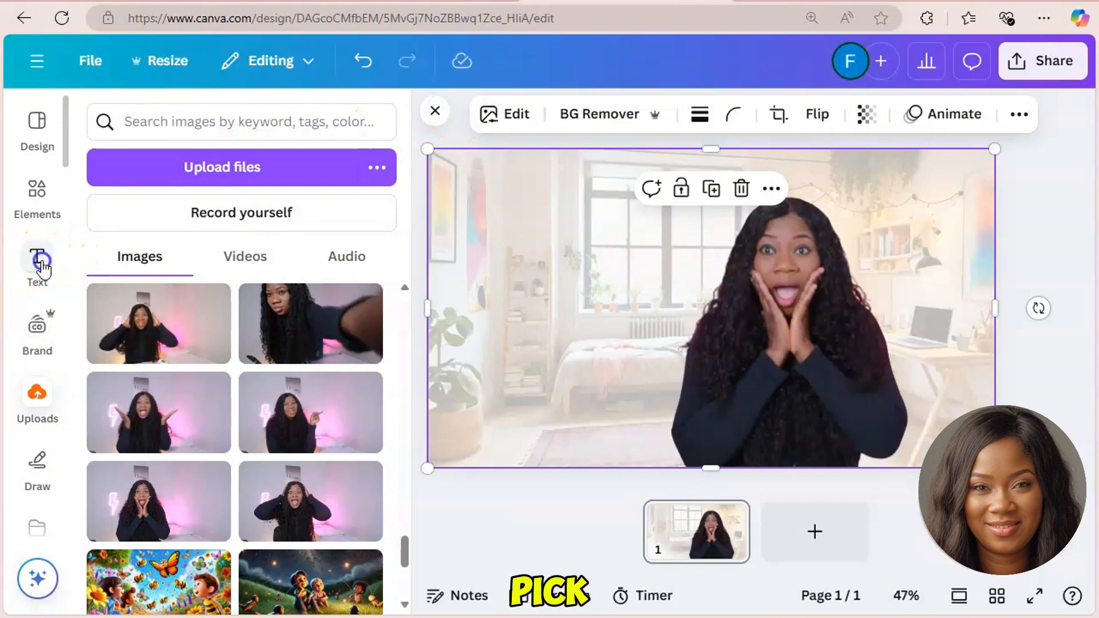
click(233, 326)
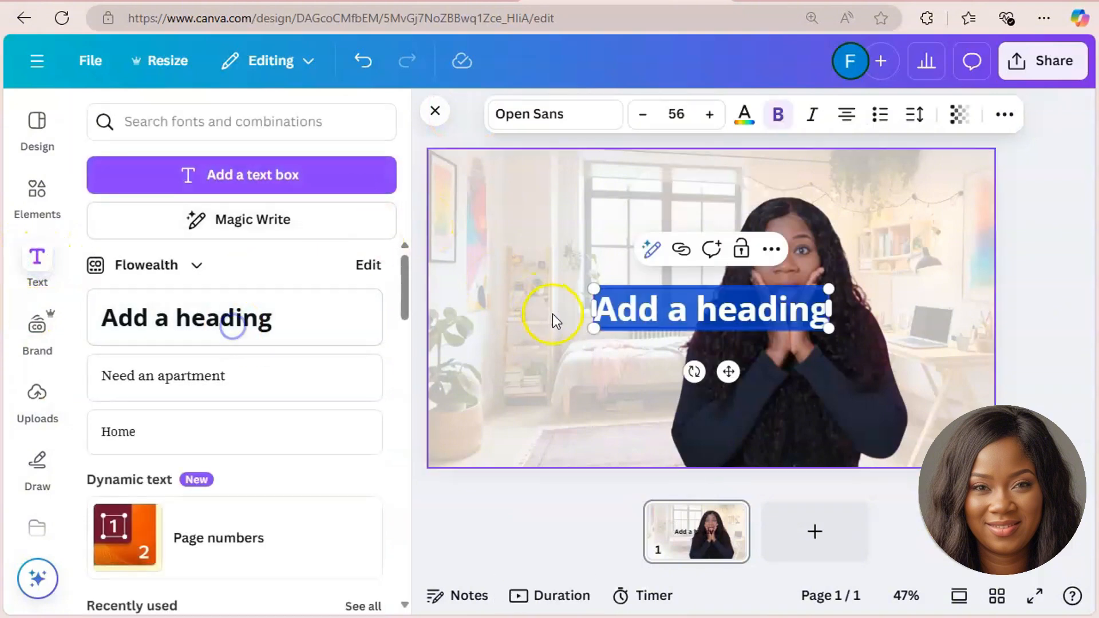
click(673, 319)
text(THis)
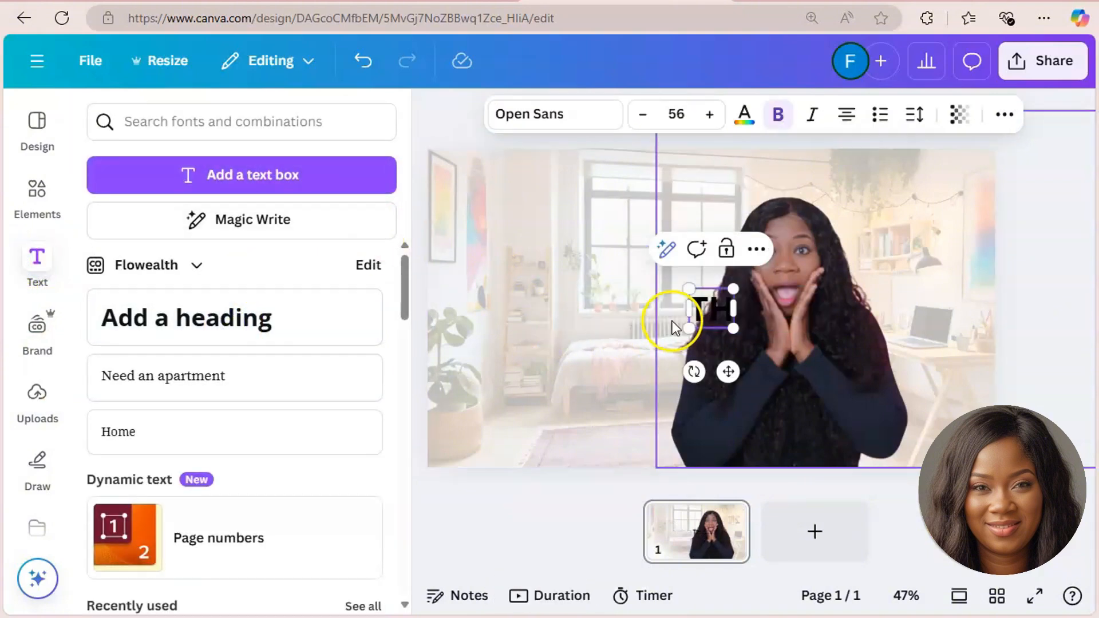
key(BackSpace)
key(BackSpace)
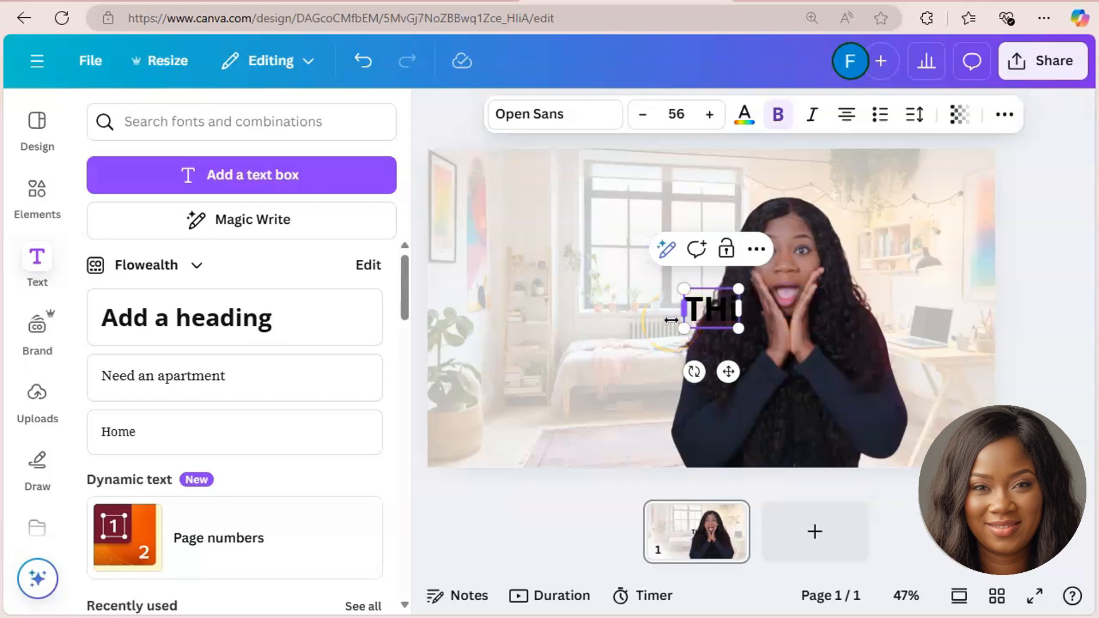
text(hi)
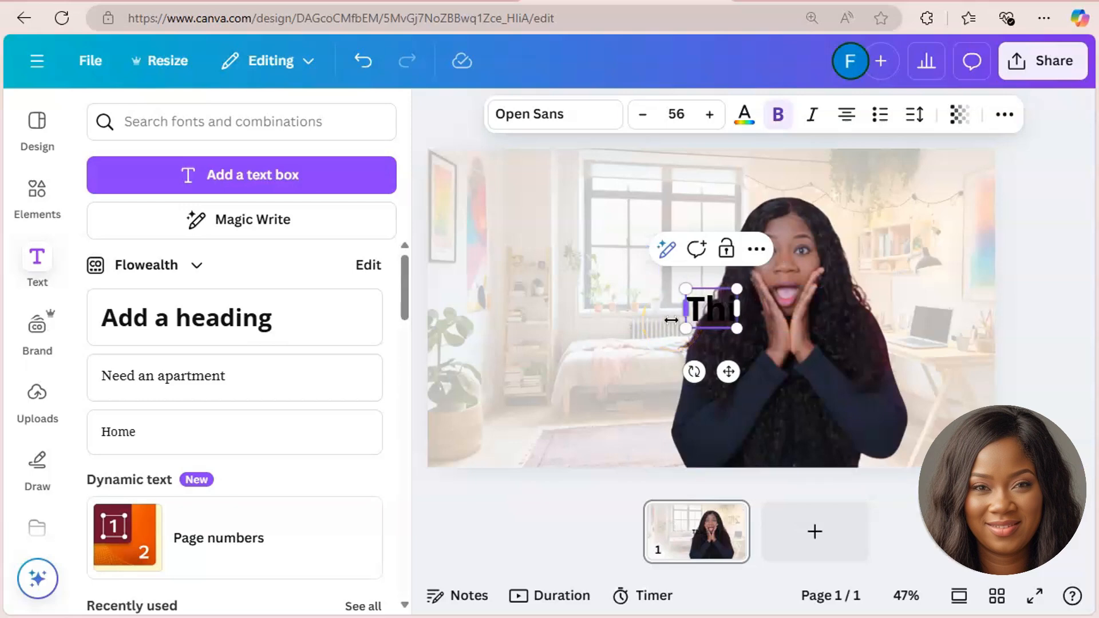
text(s Backgroun)
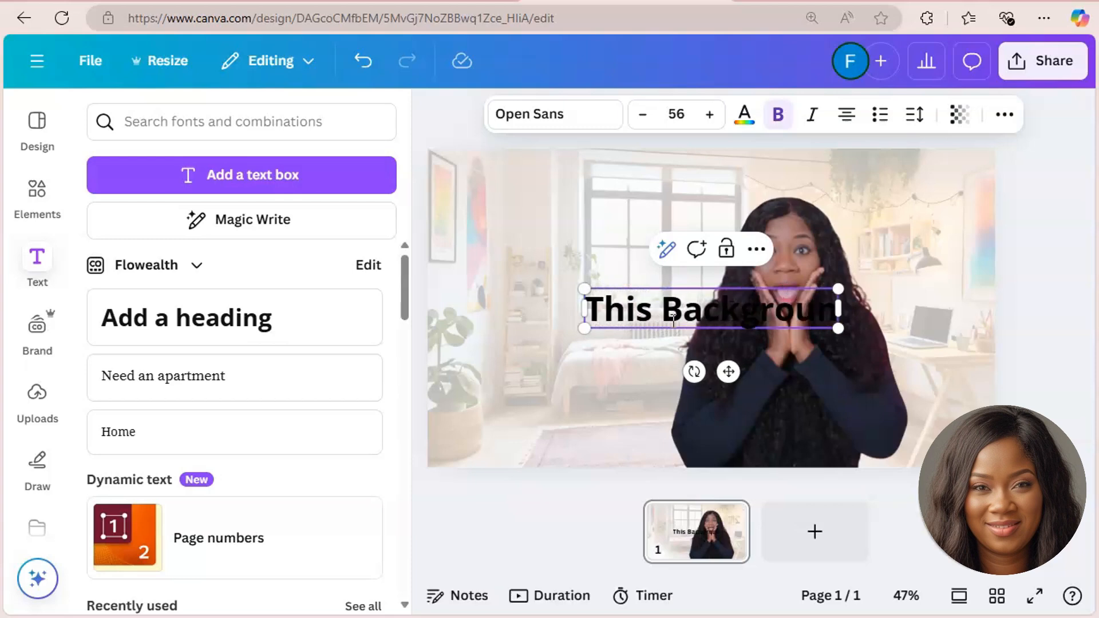
text(d)
text( is)
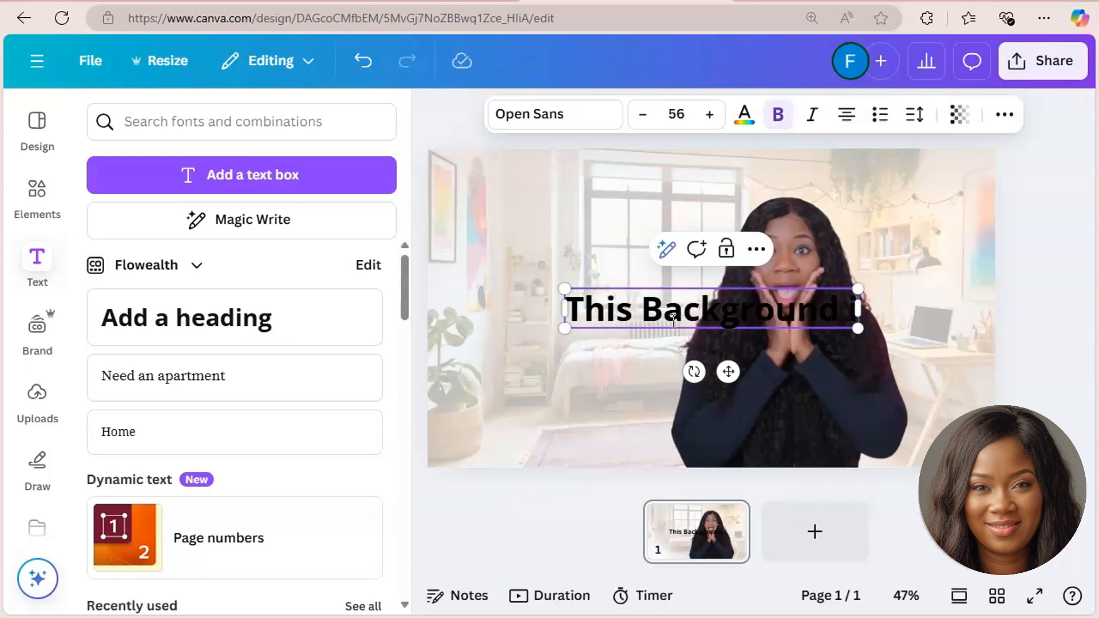
text( Fake)
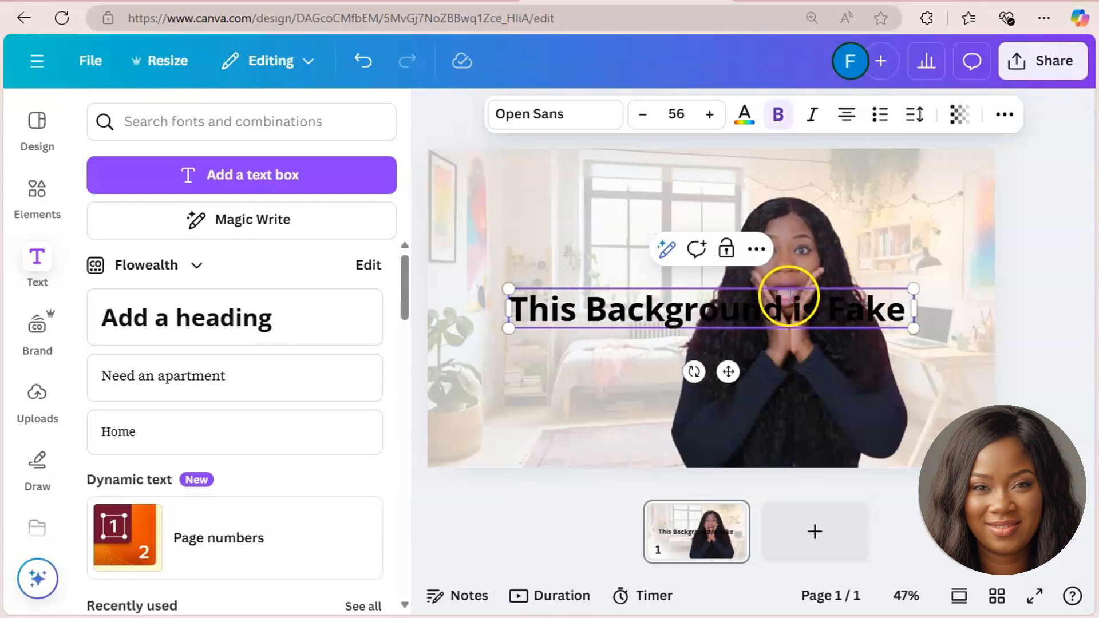
Step: Break the heading before "is Fake" into two lines and move it to the empty area beside the woman
click(791, 310)
key(Return)
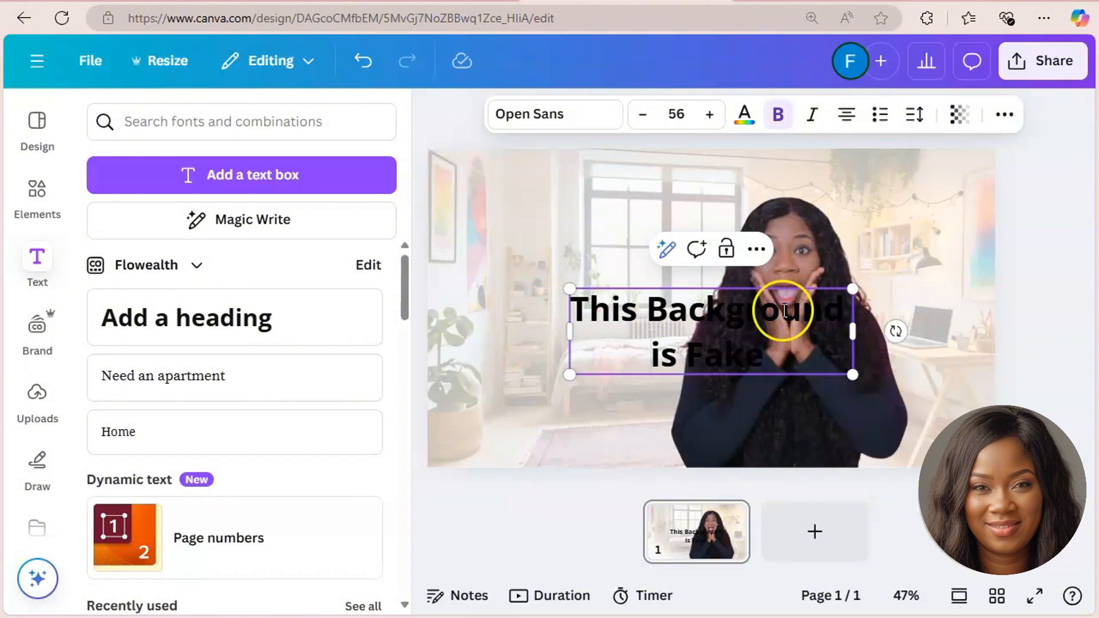
click(595, 217)
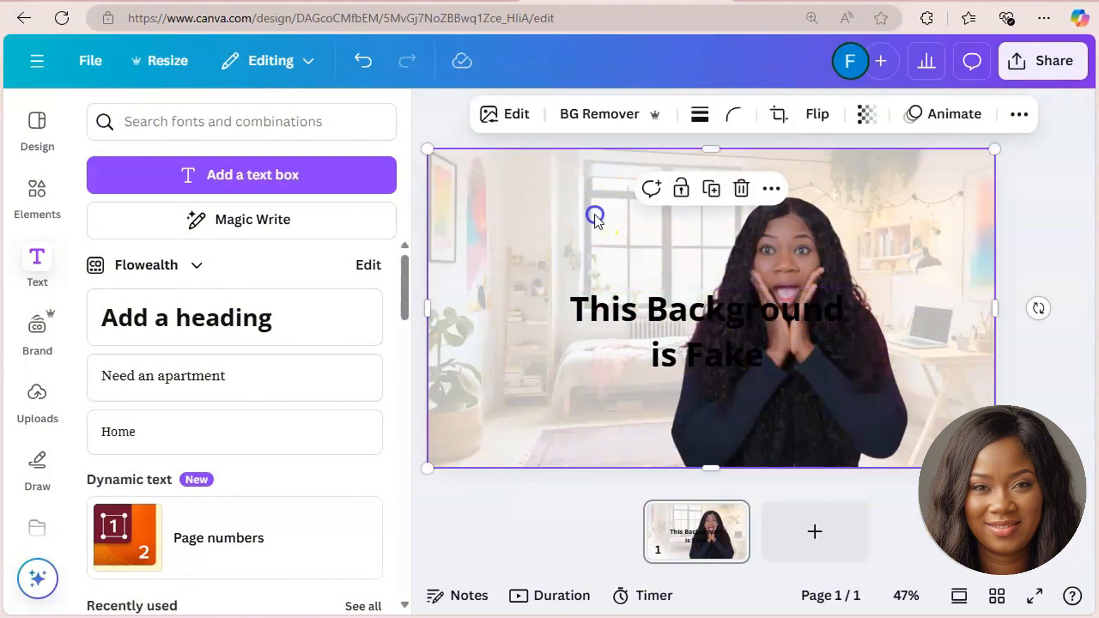
click(661, 324)
drag(663, 325, 533, 285)
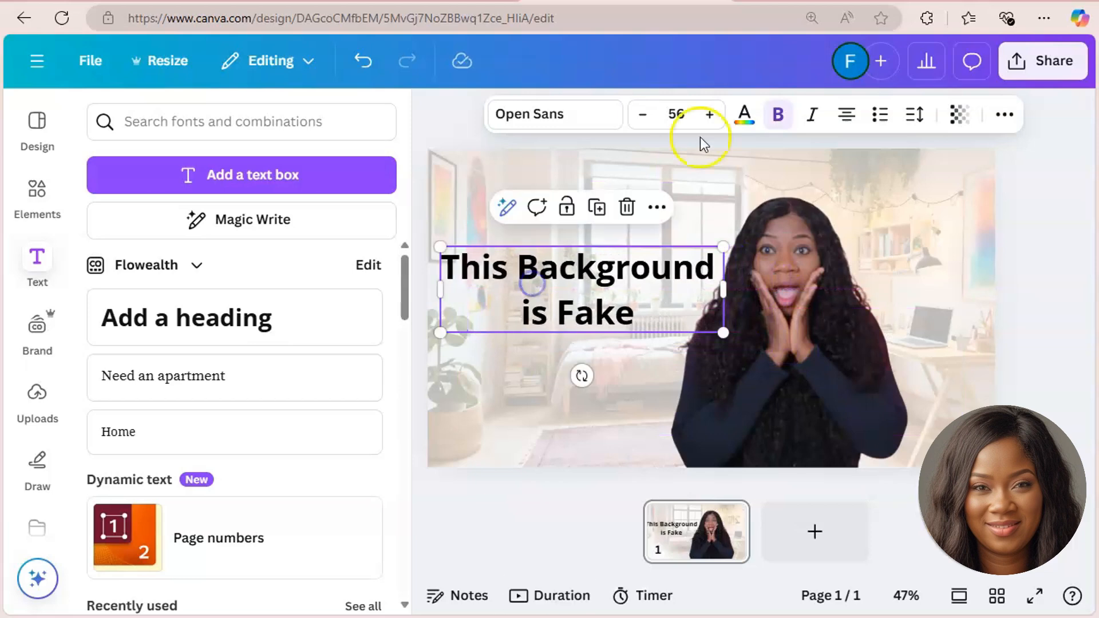
click(1017, 206)
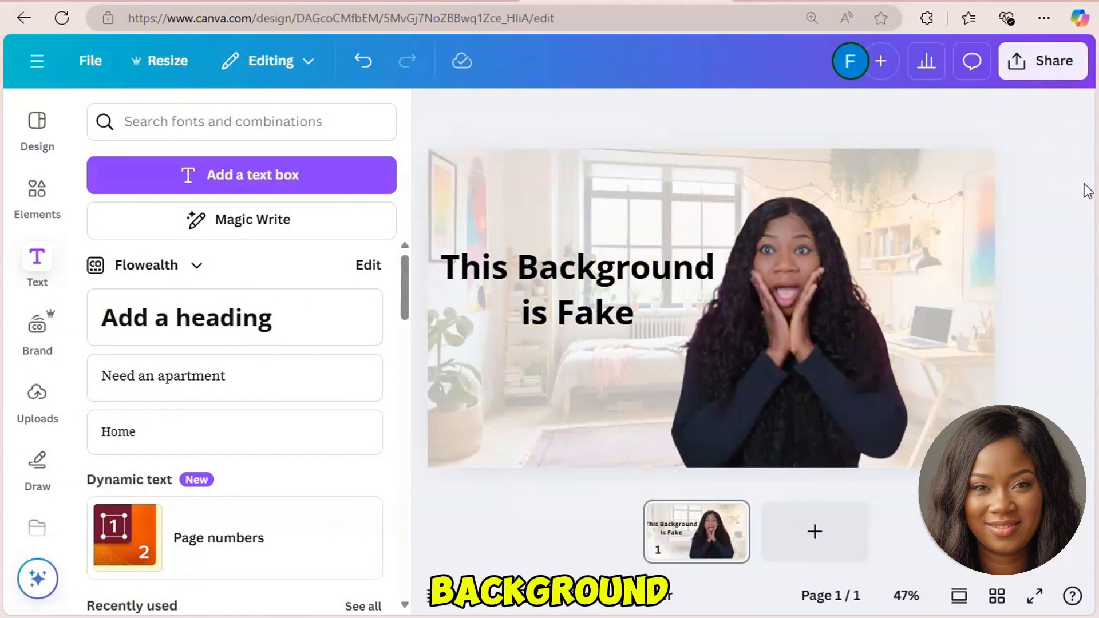
Step: Download the finished thumbnail as a PNG at size 1 (1,280 × 720 px)
click(1052, 63)
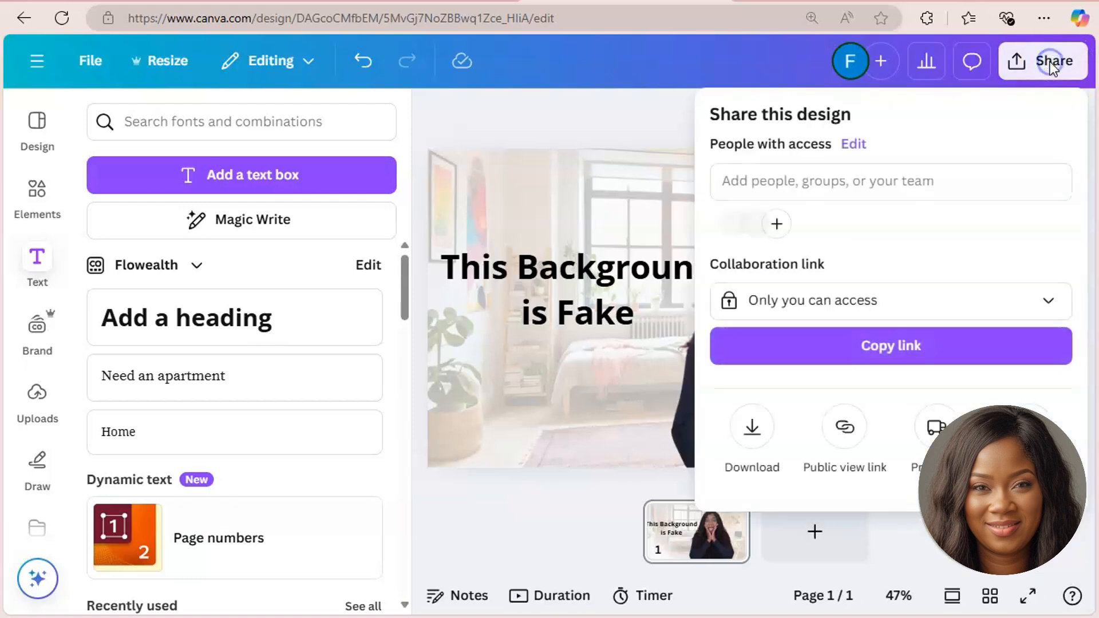
click(817, 351)
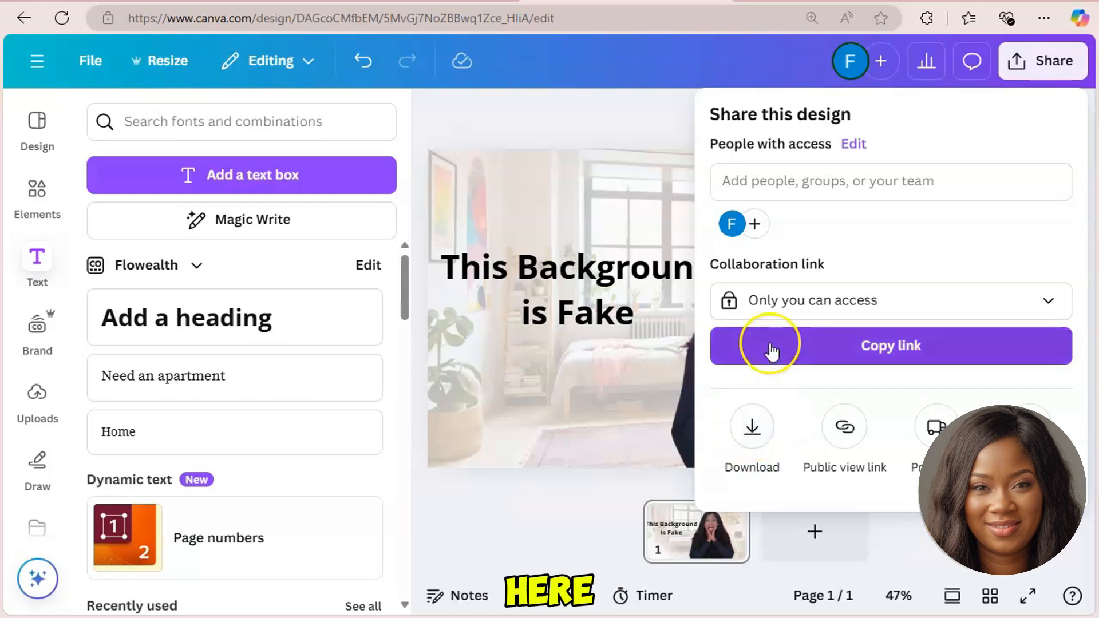
click(754, 434)
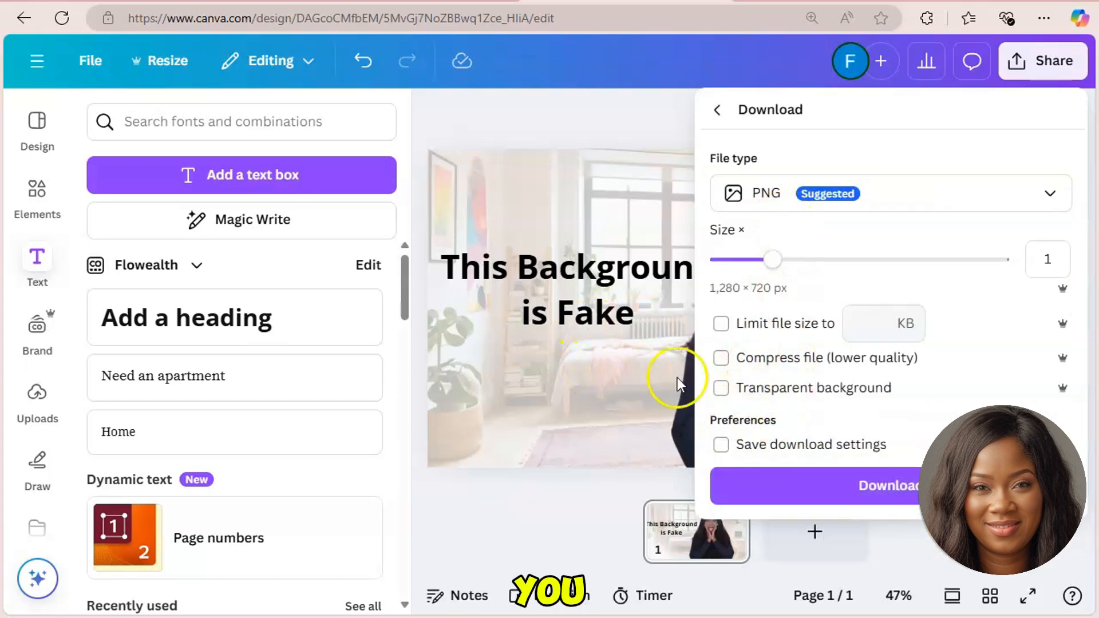
click(886, 488)
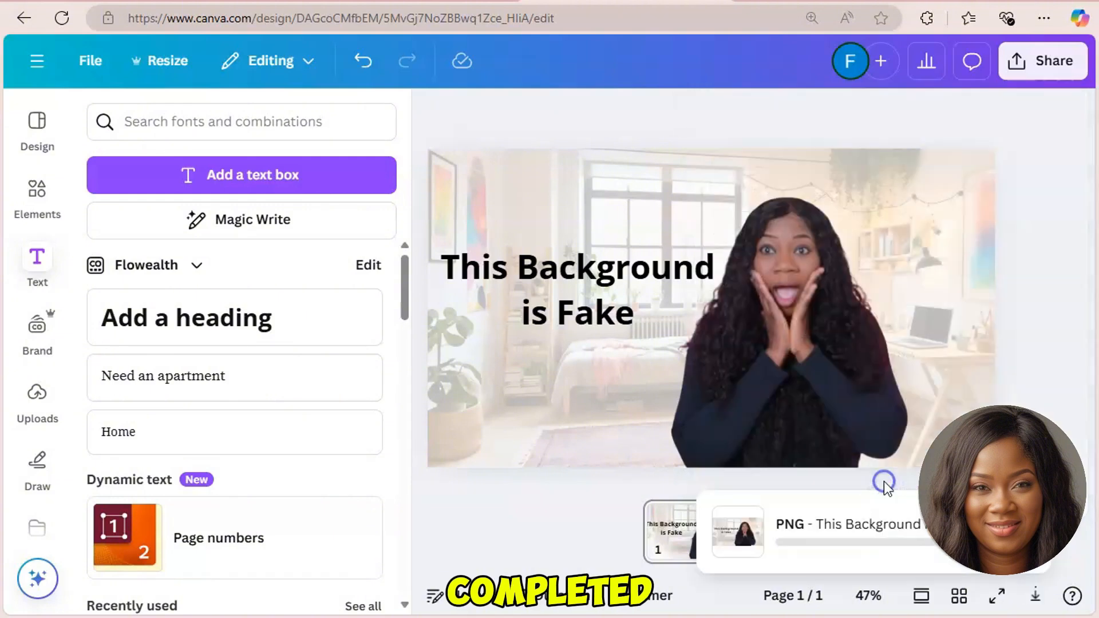